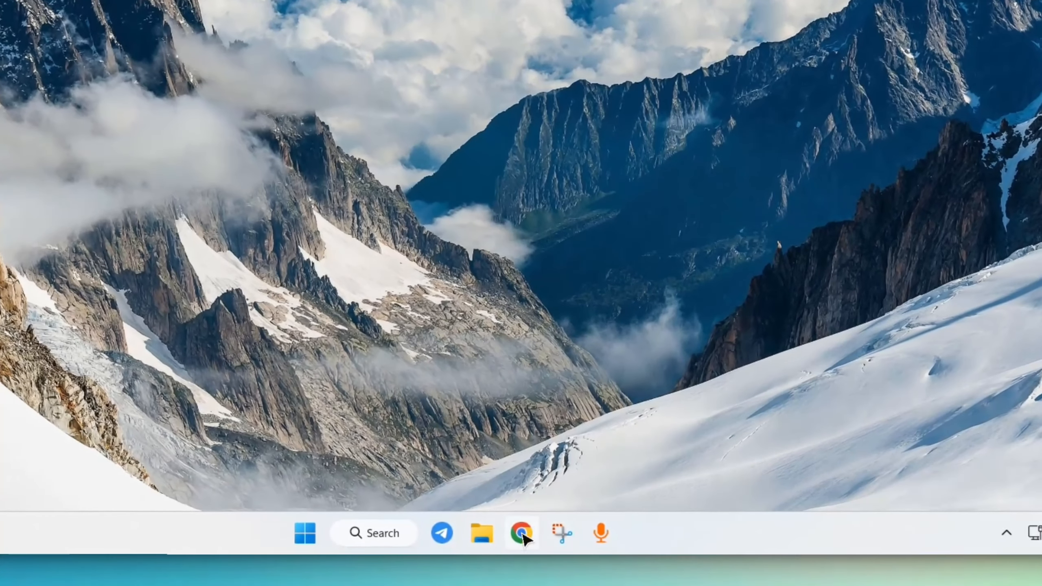
# Step: Start Chrome with the second user profile
pyautogui.click(567, 541)
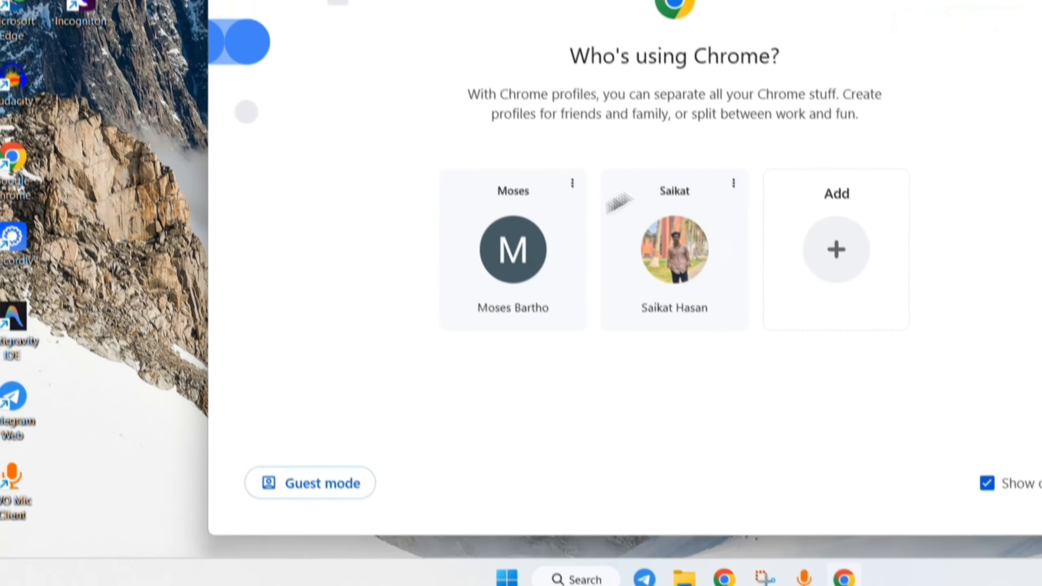
pyautogui.click(492, 187)
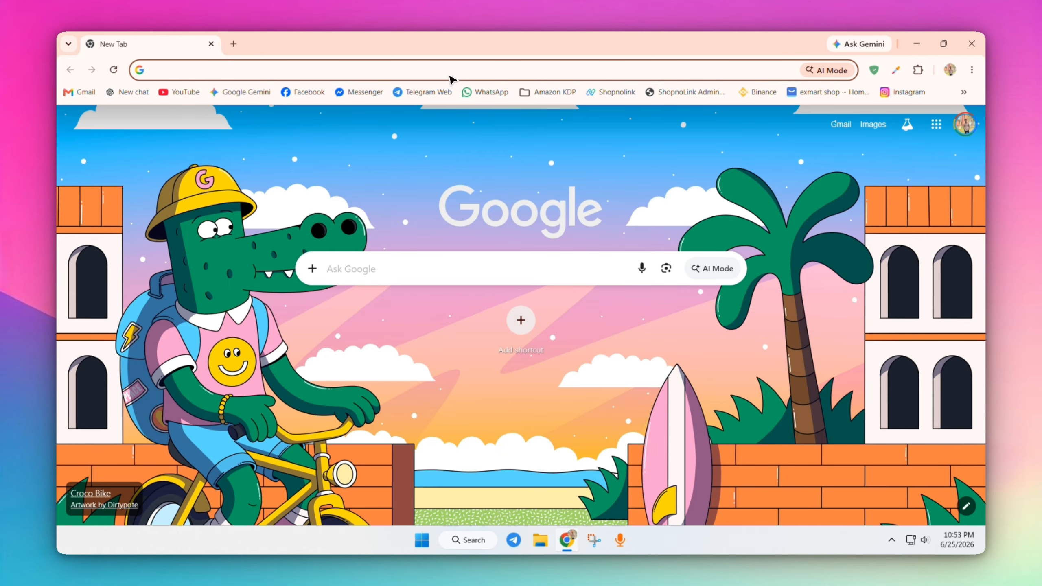
pyautogui.write('ope')
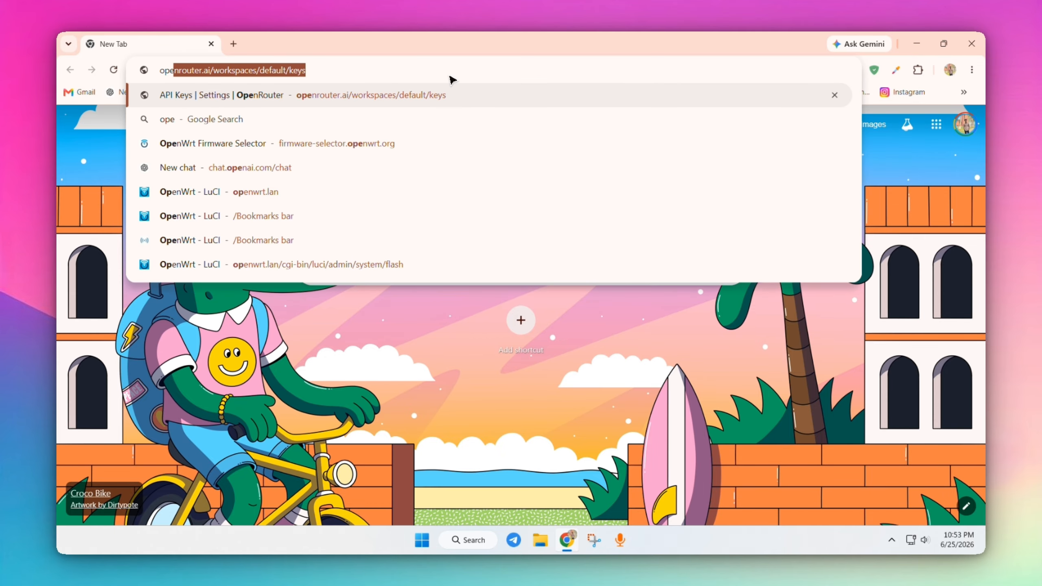
pyautogui.press('BackSpace')
pyautogui.press('BackSpace')
pyautogui.press('BackSpace')
pyautogui.press('BackSpace')
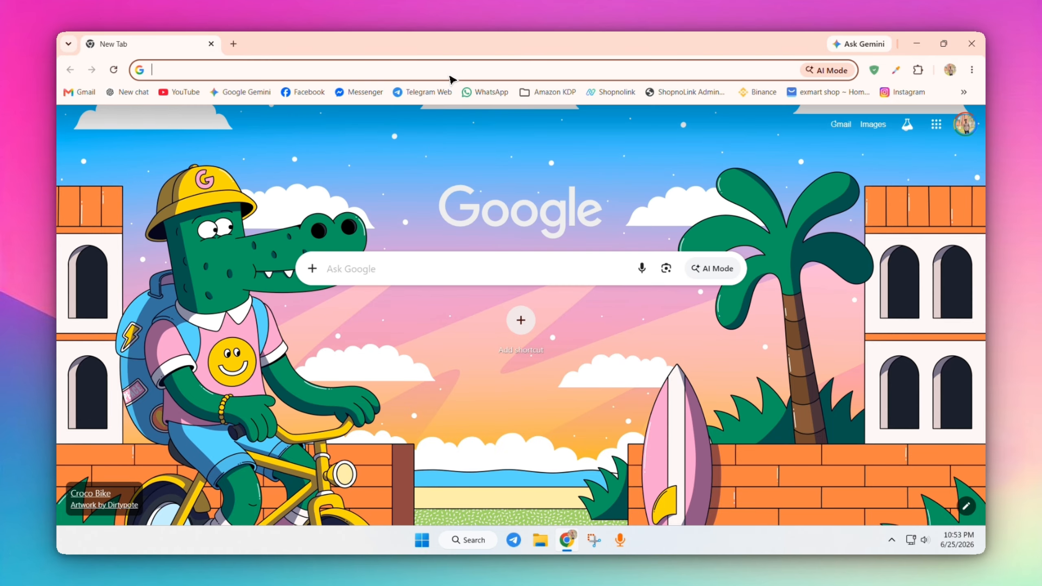
# Step: Open firmware-selector.openwrt.org and look up the firmware build for the NETGEAR R6120
pyautogui.write('firmware-selector.openwrt.org')
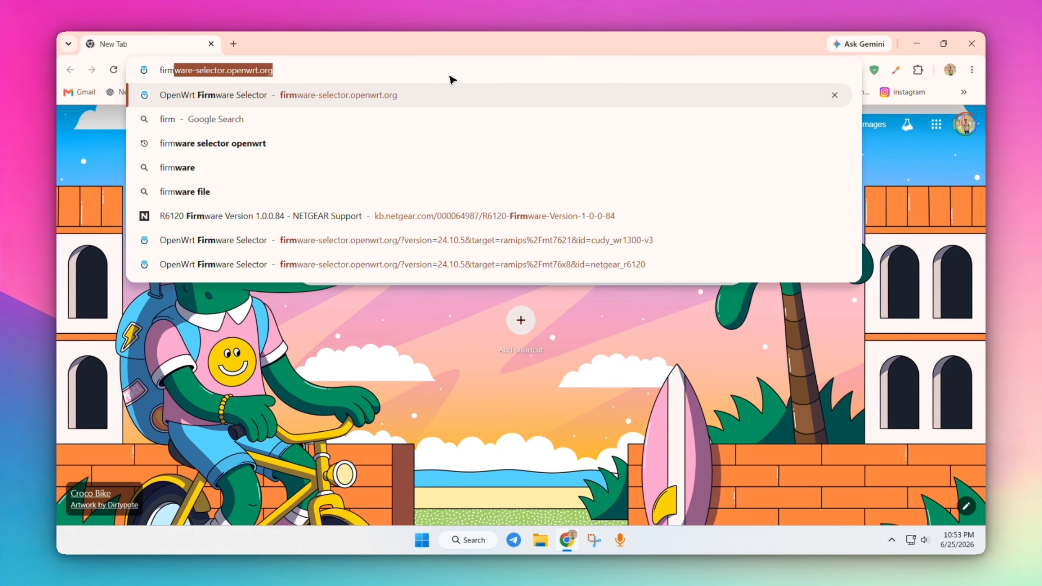
pyautogui.press('Return')
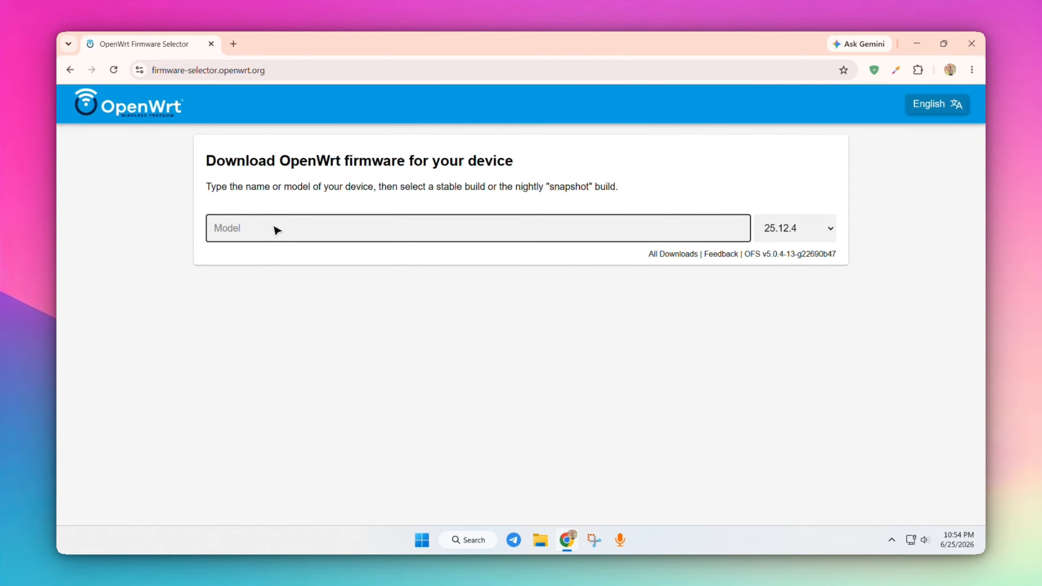
pyautogui.write('netgear')
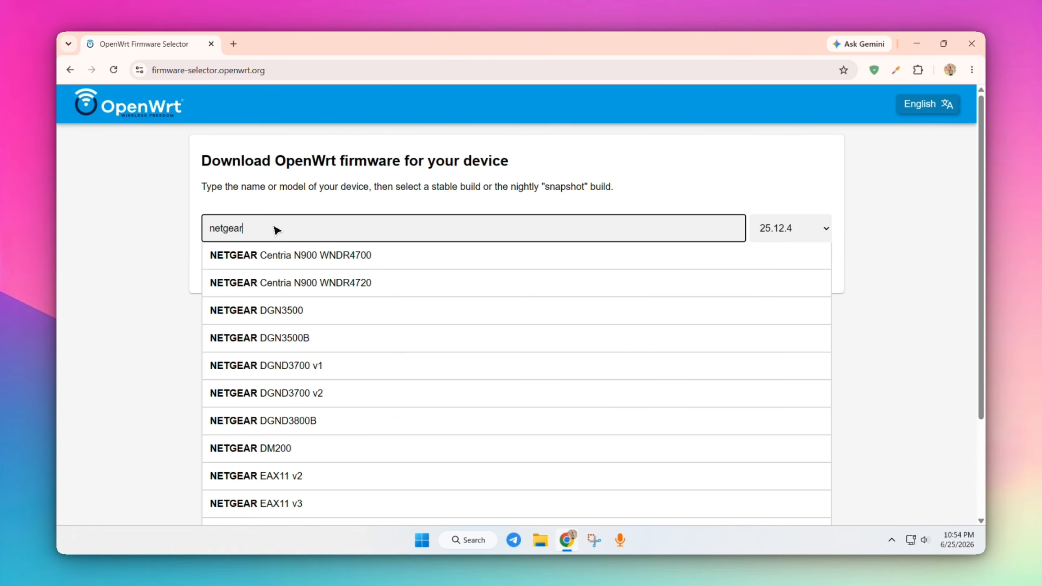
pyautogui.write(' r6120')
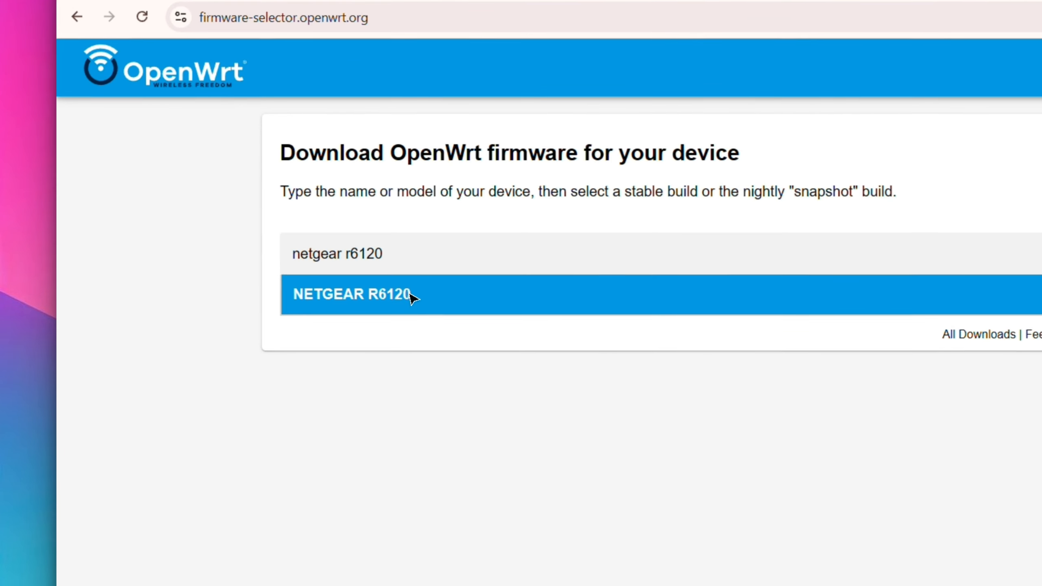
pyautogui.click(289, 256)
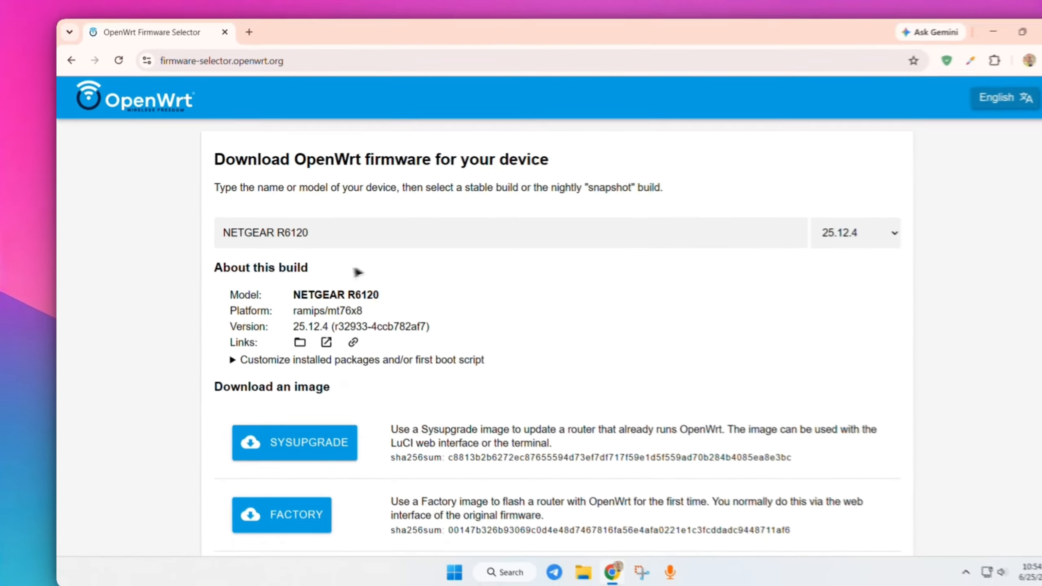
# Step: Review the NETGEAR R6120 build's platform and image options, and set the firmware version to 24.10.5
pyautogui.scroll(-3, 300, 304)
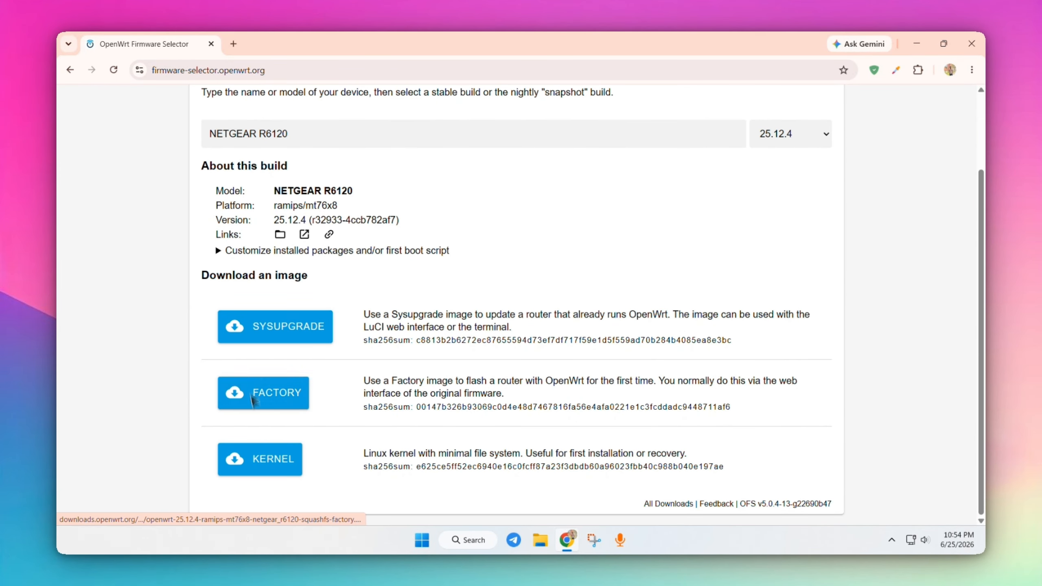
pyautogui.scroll(3, 472, 319)
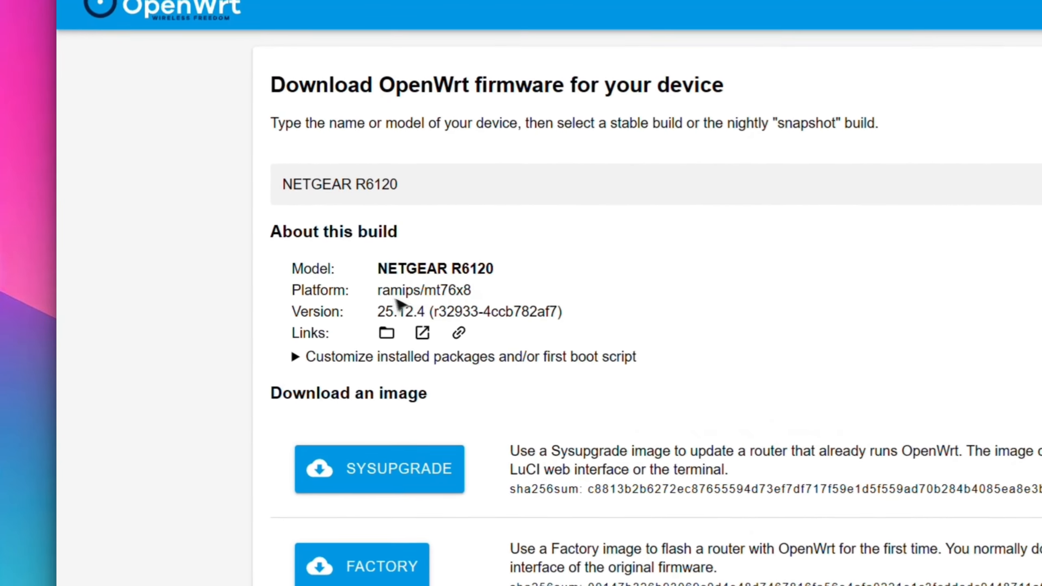
pyautogui.moveTo(302, 297); pyautogui.dragTo(428, 304)
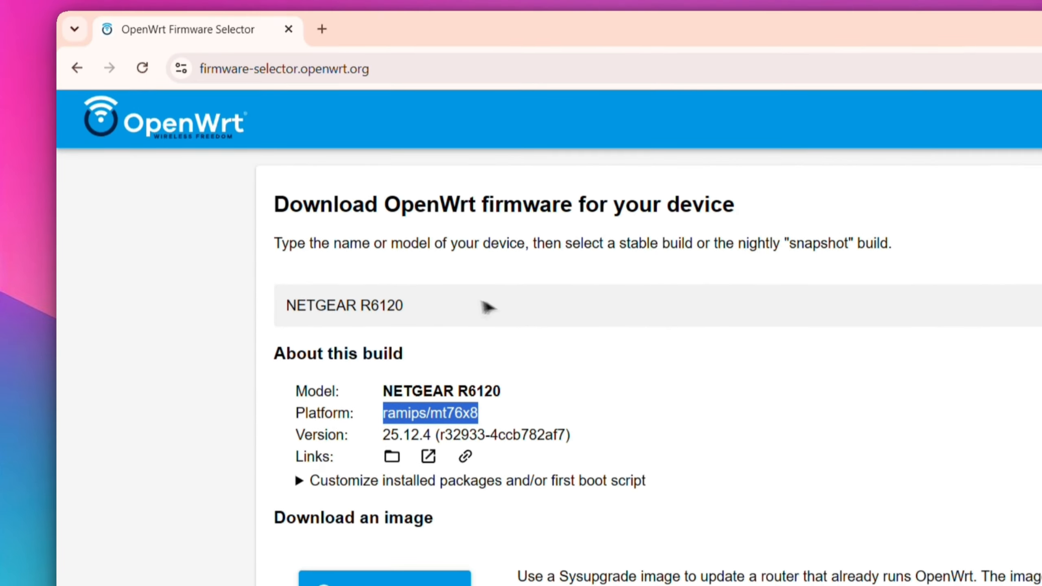
pyautogui.moveTo(486, 182); pyautogui.dragTo(302, 183)
pyautogui.click(481, 348)
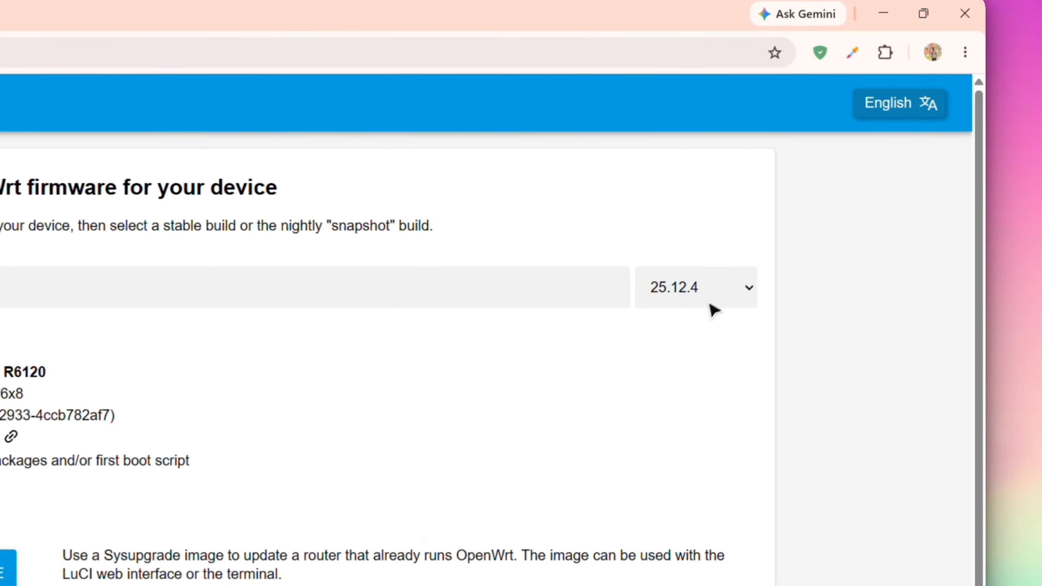
pyautogui.click(820, 229)
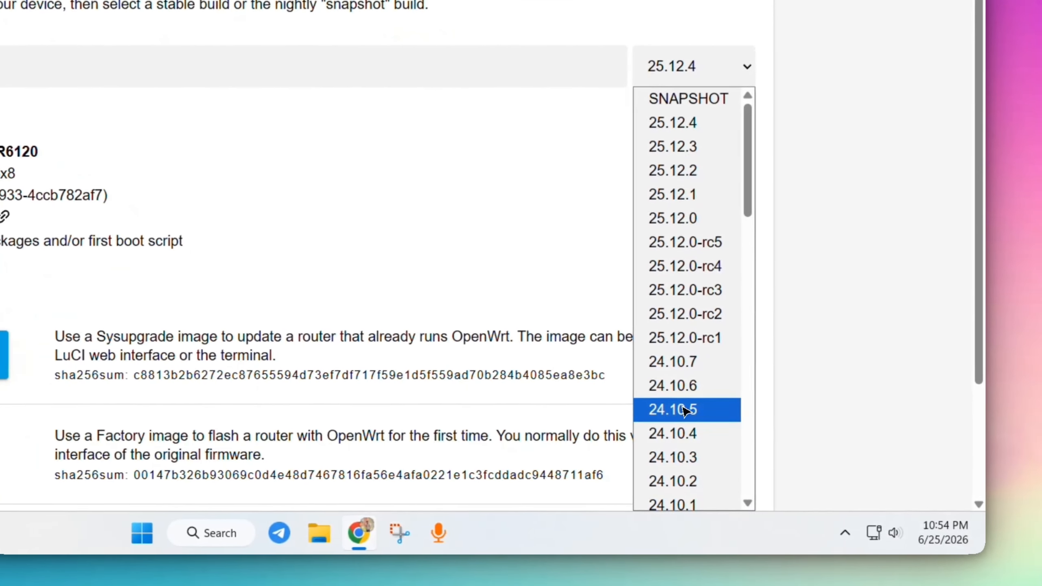
pyautogui.click(804, 459)
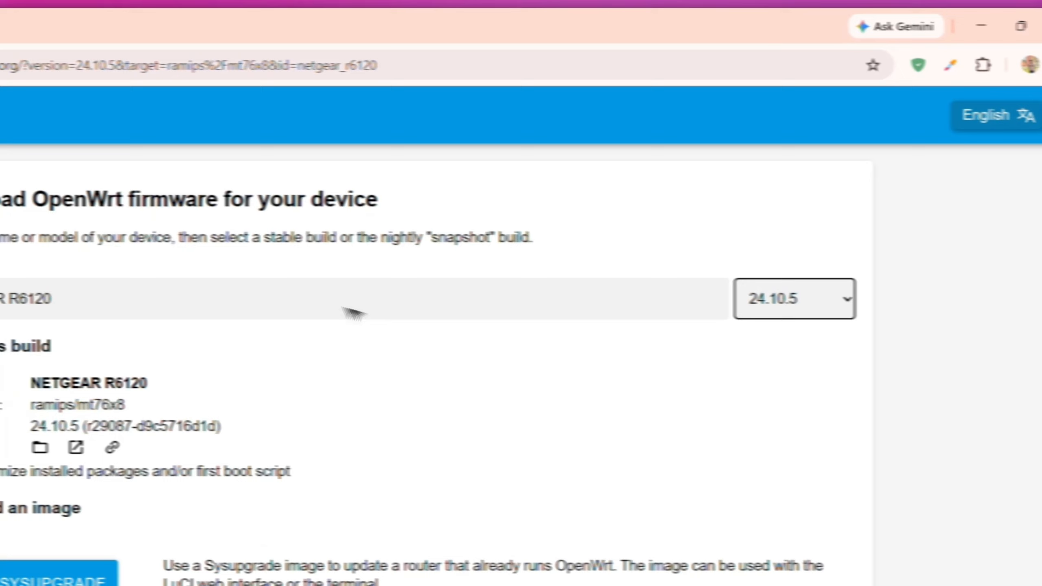
# Step: Download the OpenWrt 24.10.5 factory image for the NETGEAR R6120 and check it in the download history
pyautogui.moveTo(337, 307); pyautogui.dragTo(156, 308)
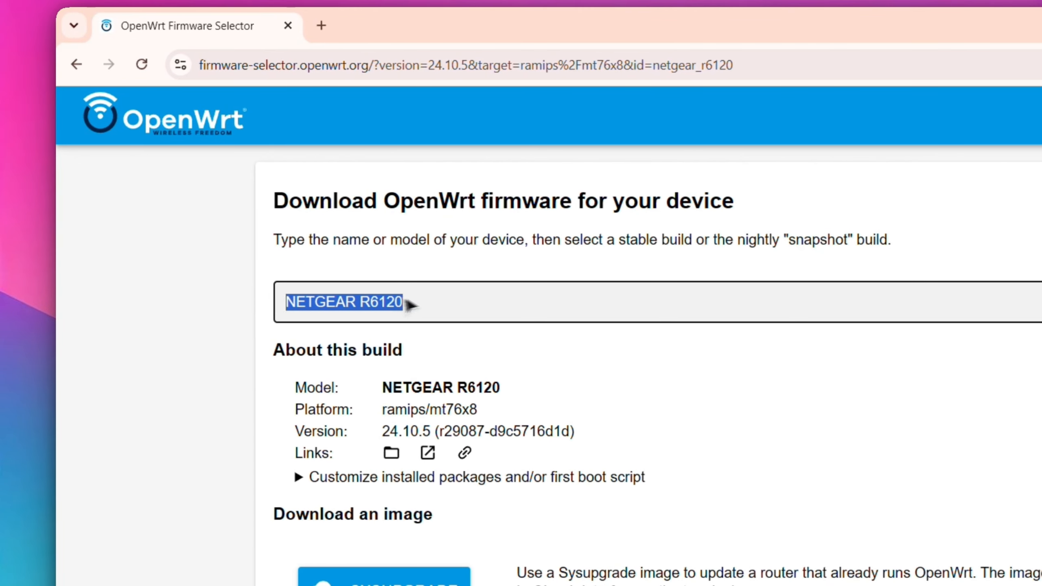
pyautogui.click(410, 305)
pyautogui.click(483, 257)
pyautogui.scroll(-3, 486, 259)
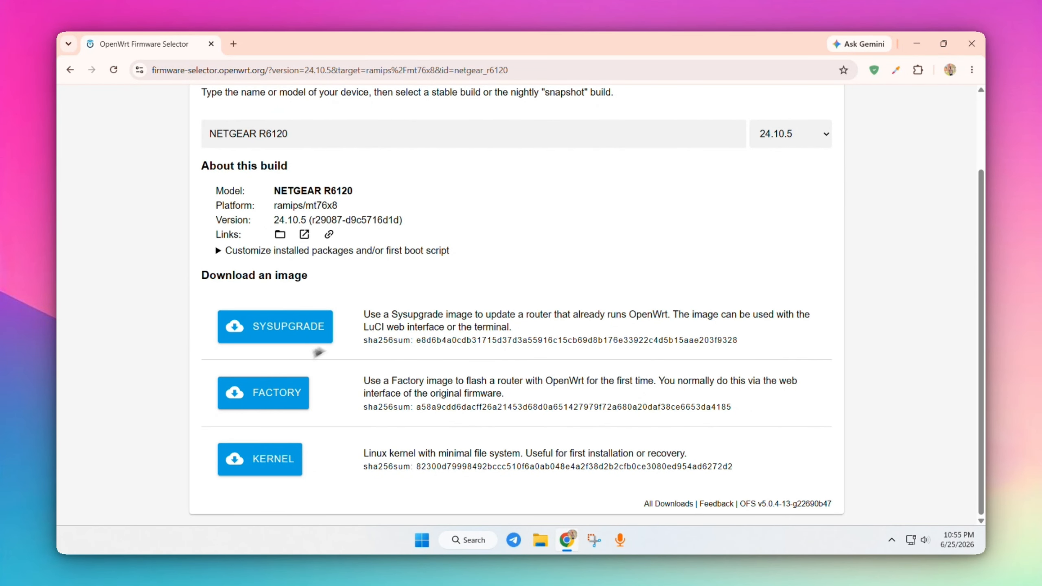
pyautogui.scroll(1, 364, 286)
pyautogui.scroll(3, 364, 286)
pyautogui.scroll(-3, 369, 291)
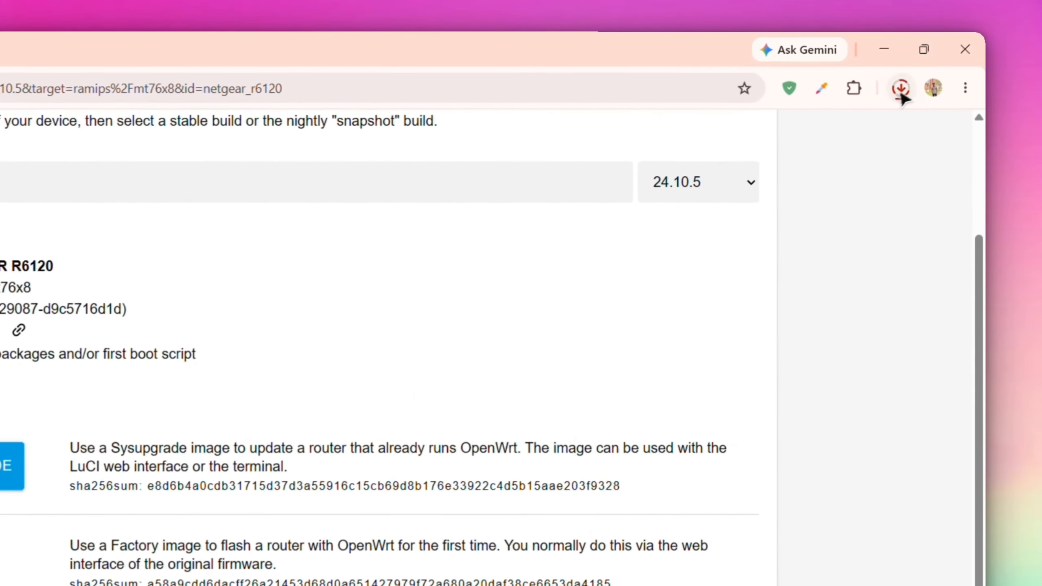
pyautogui.click(928, 70)
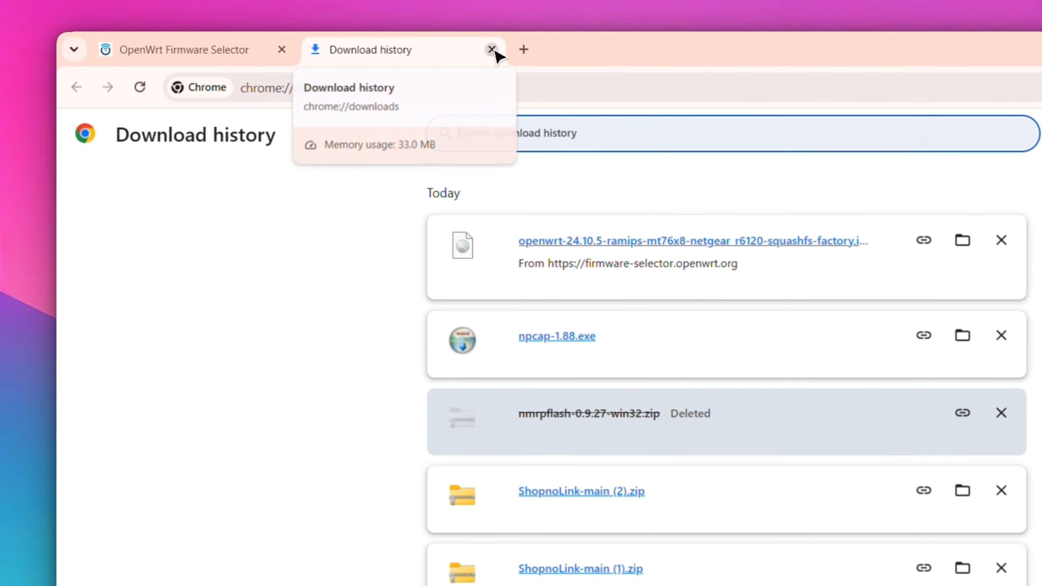
pyautogui.click(357, 44)
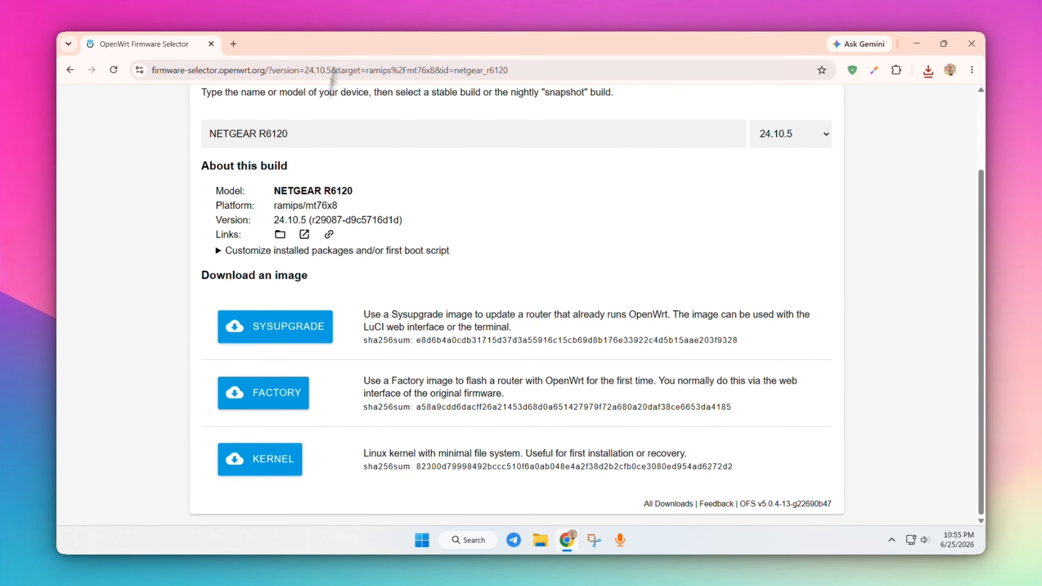
# Step: Open a new browser tab and close the OpenWrt Firmware Selector tab
pyautogui.scroll(3, 409, 218)
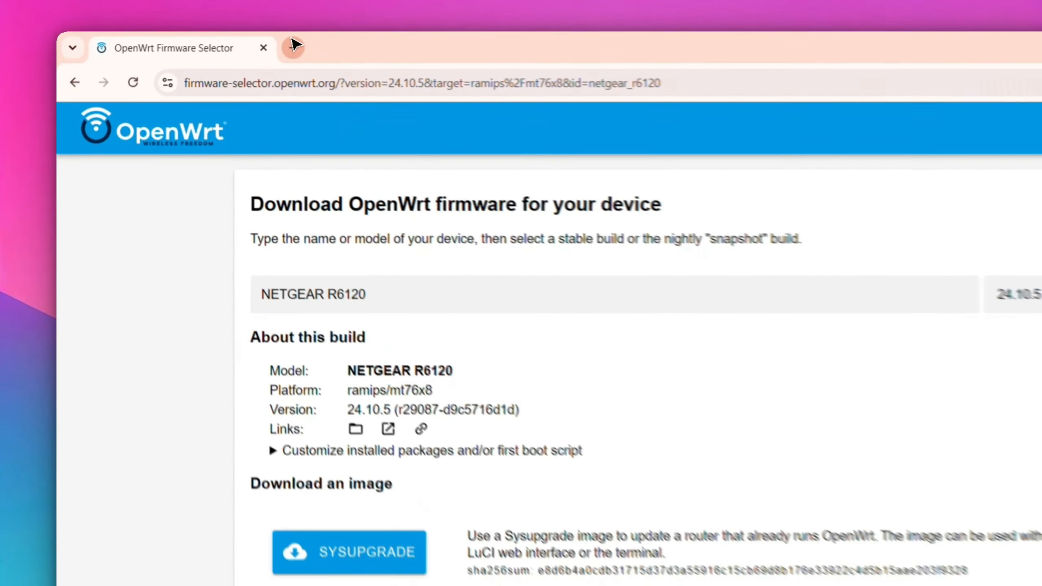
pyautogui.click(292, 45)
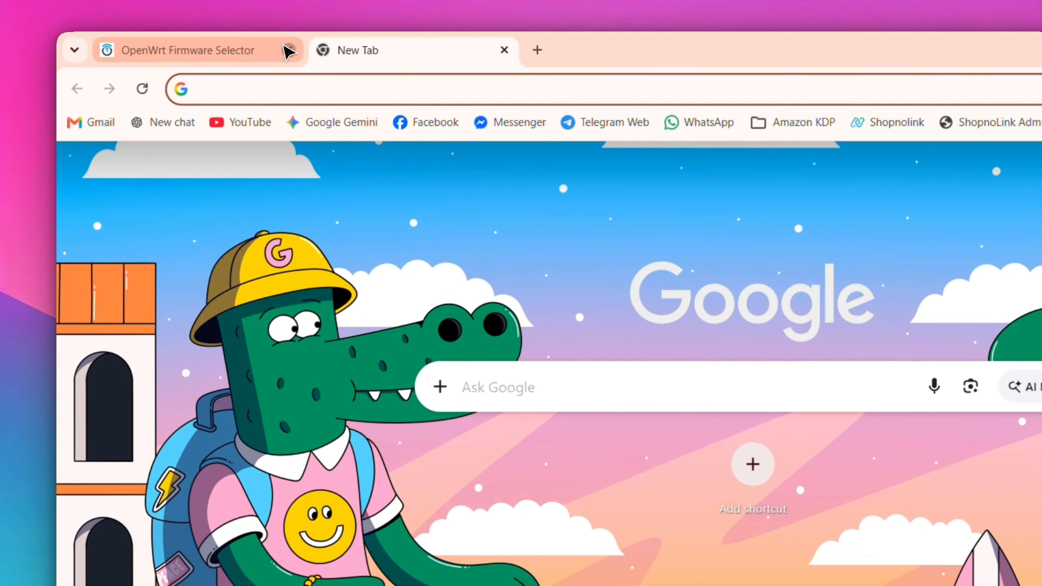
pyautogui.click(211, 43)
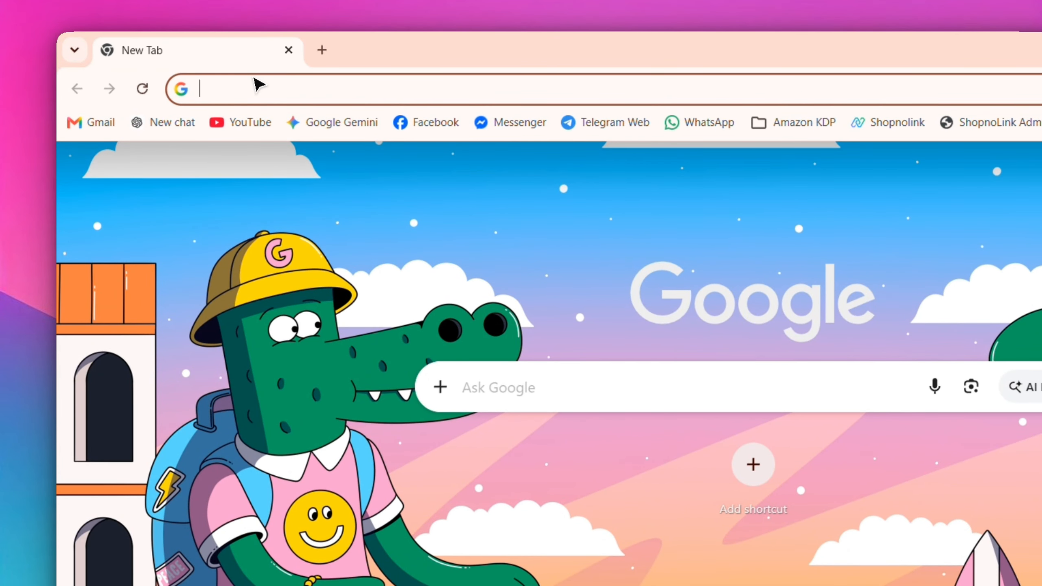
# Step: Load the router's page at 192.168.1.2 and sign in with the saved credentials
pyautogui.click(256, 90)
pyautogui.write('1')
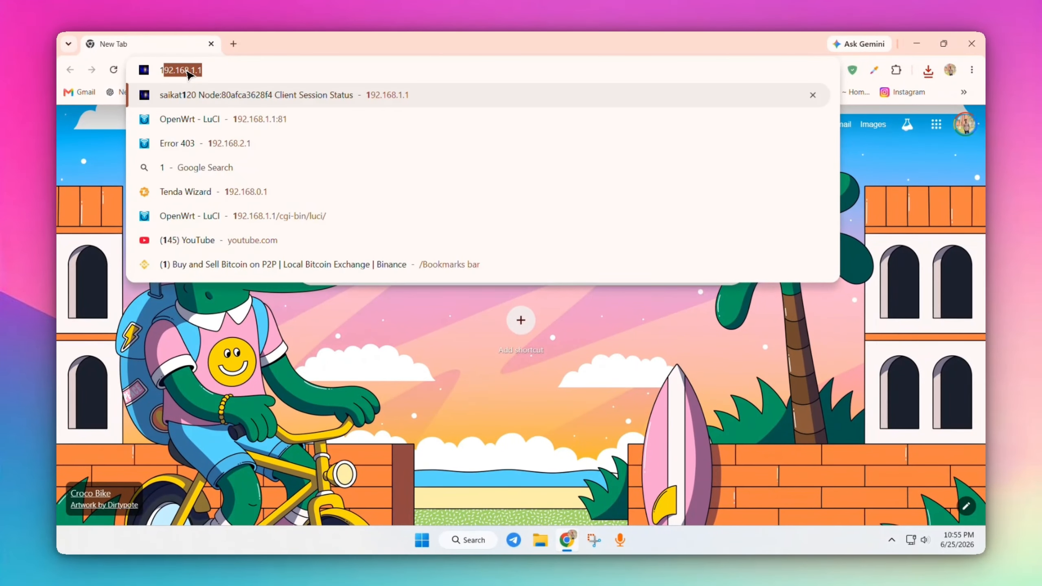
pyautogui.write('92.168.1.')
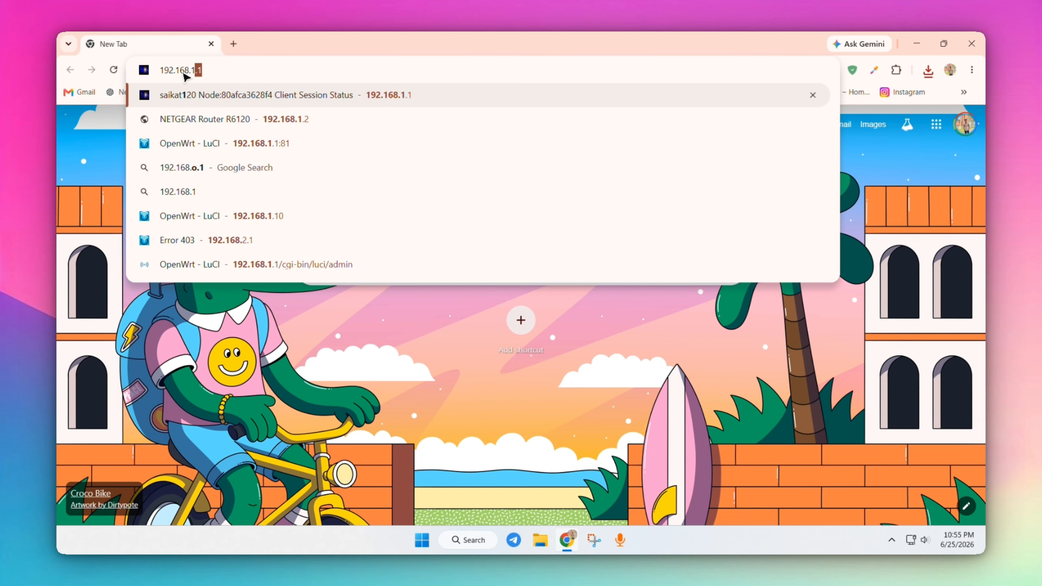
pyautogui.write('2')
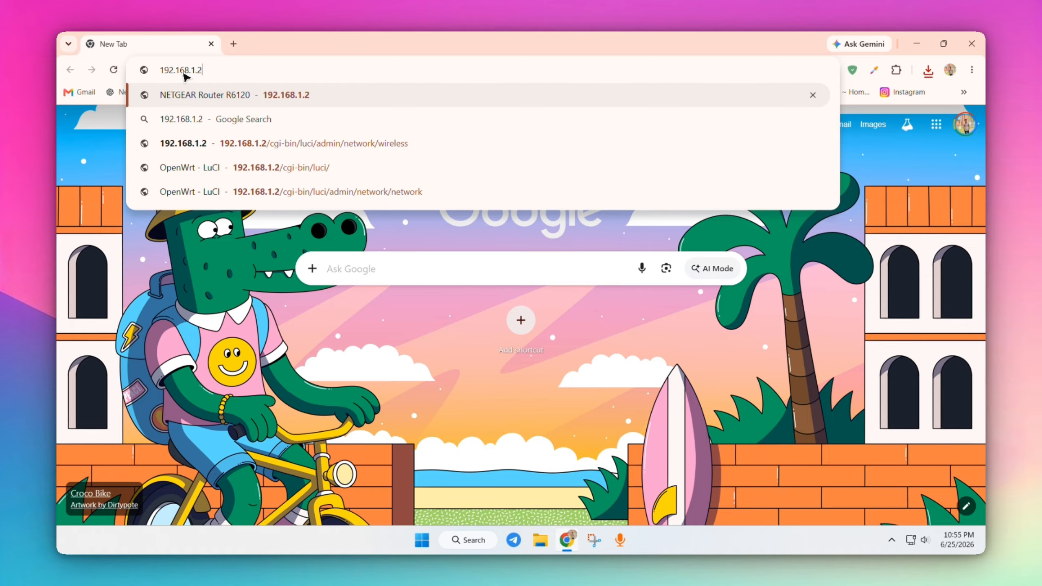
pyautogui.press('Return')
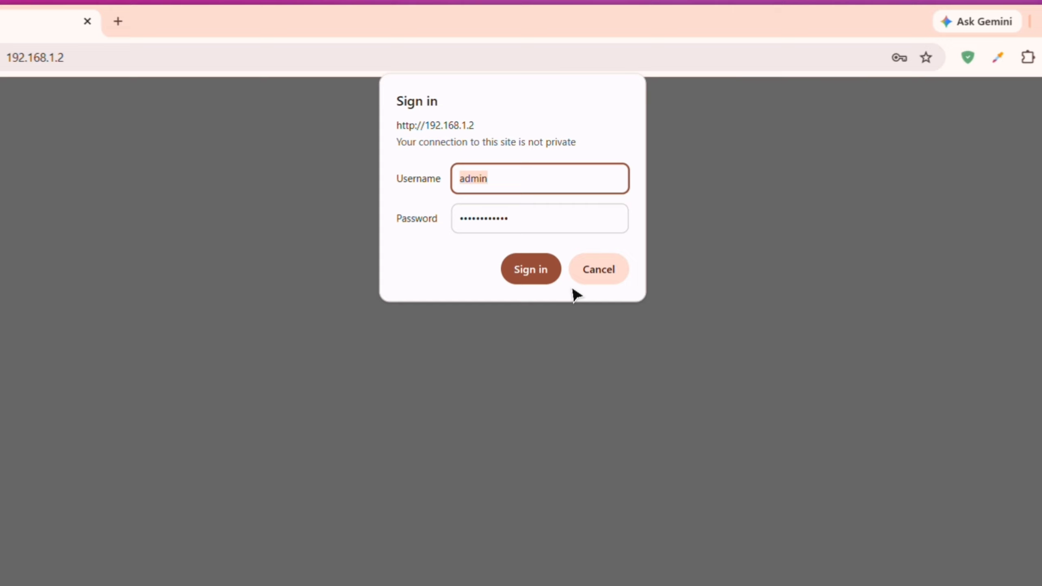
pyautogui.click(529, 279)
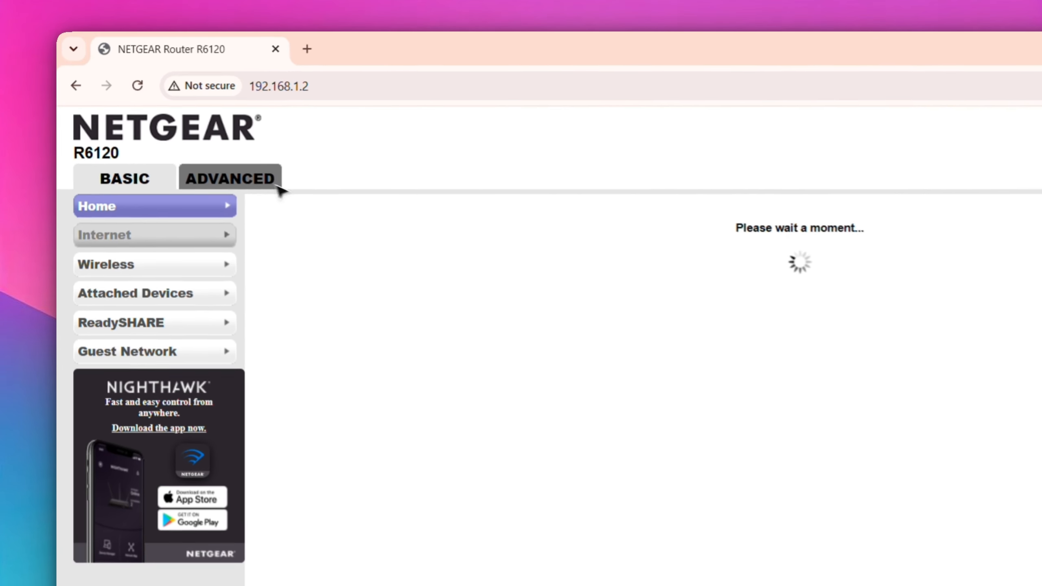
# Step: Open the Firmware Update page in the router's advanced administration settings
pyautogui.click(278, 185)
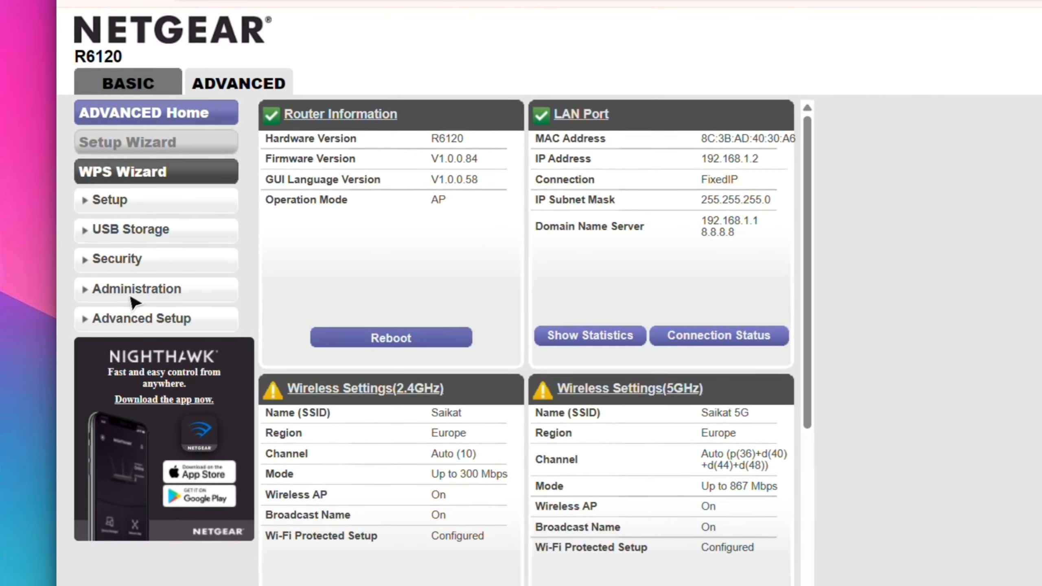
pyautogui.click(110, 275)
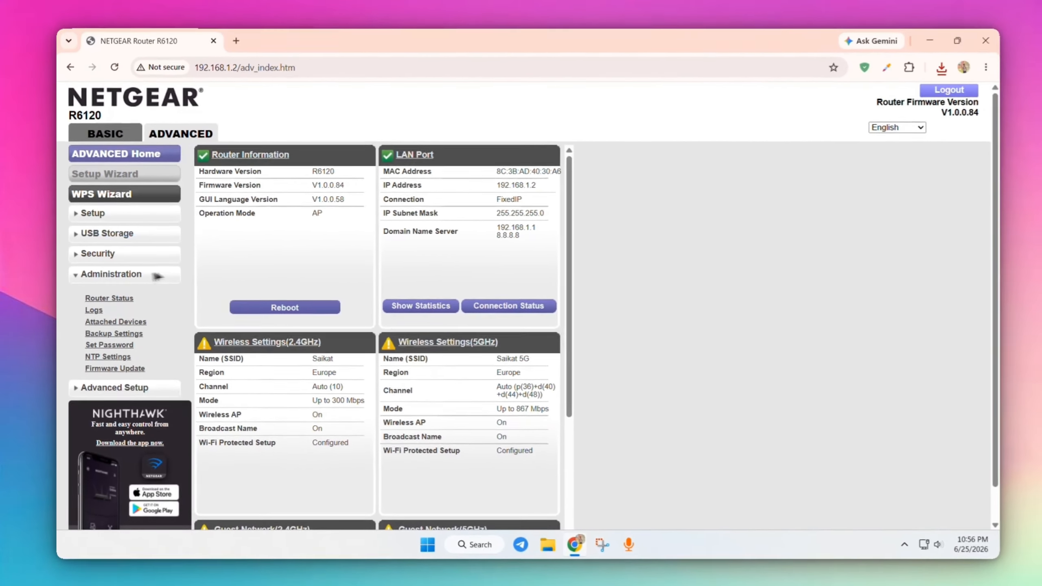
pyautogui.scroll(-2, 256, 349)
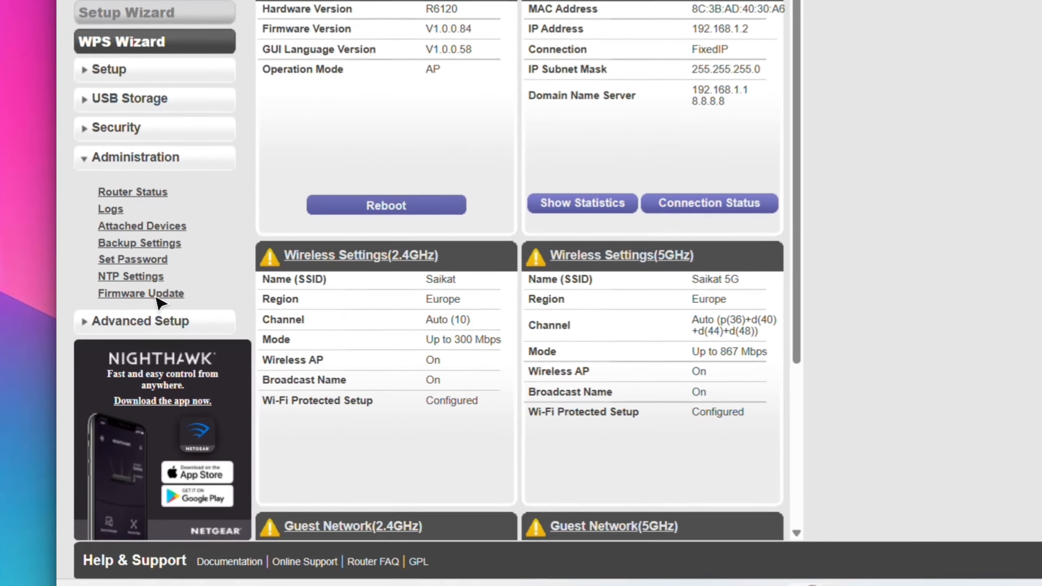
pyautogui.click(116, 327)
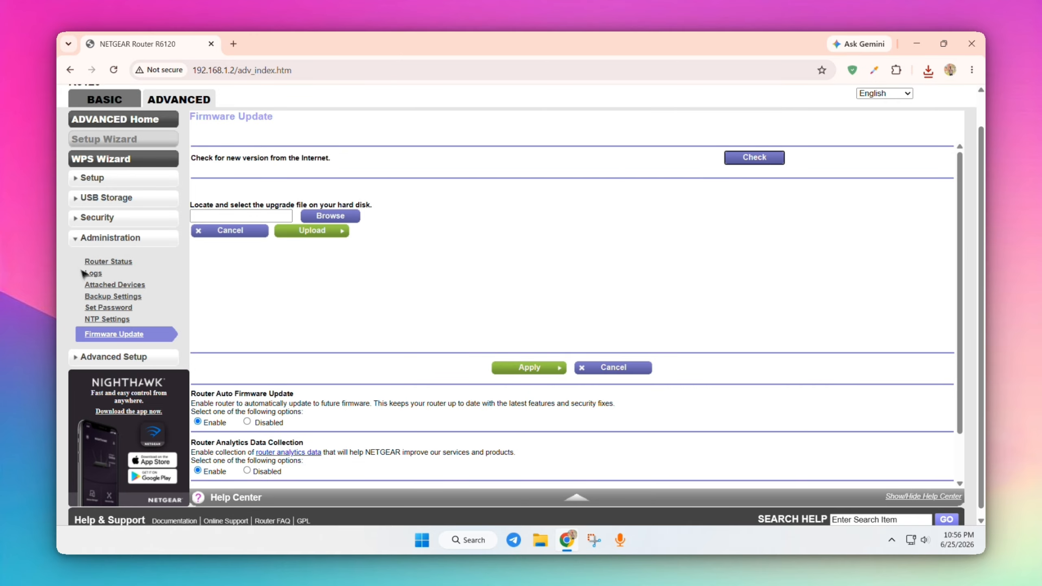
pyautogui.scroll(1, 114, 292)
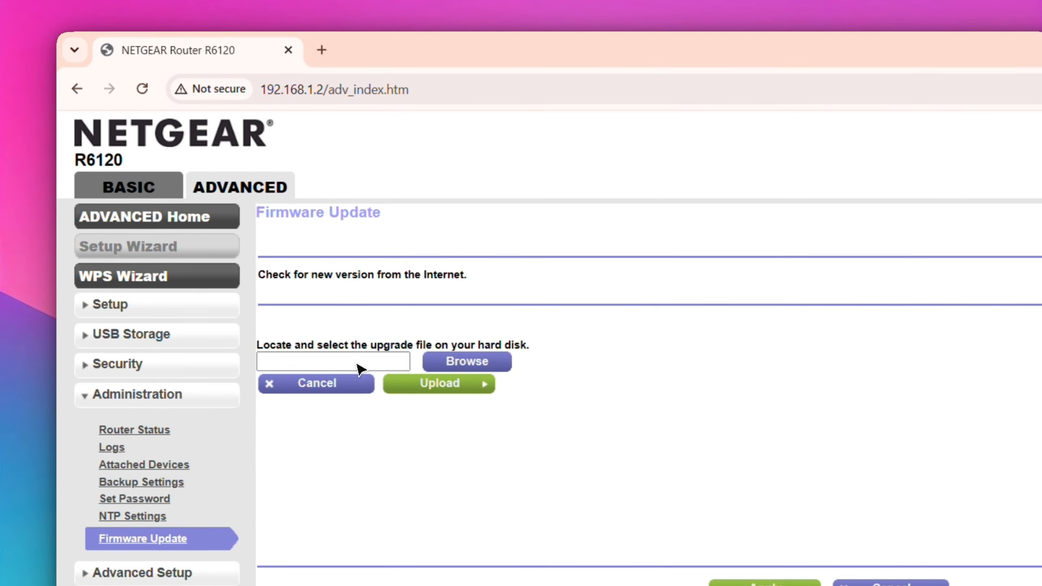
# Step: Open the file chooser for the router's upgrade file and close it without selecting a file
pyautogui.click(359, 364)
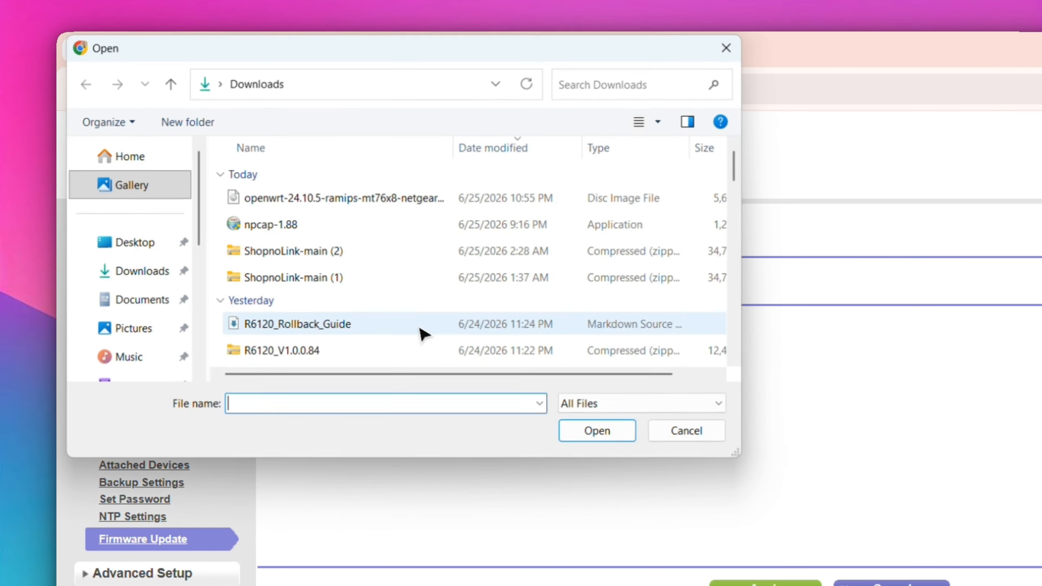
pyautogui.click(739, 44)
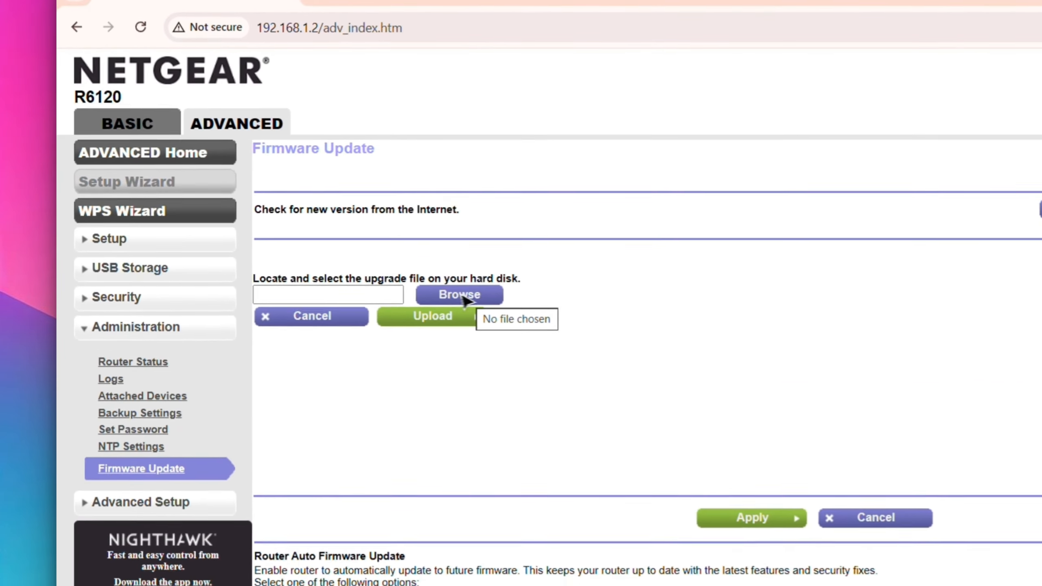
pyautogui.click(333, 252)
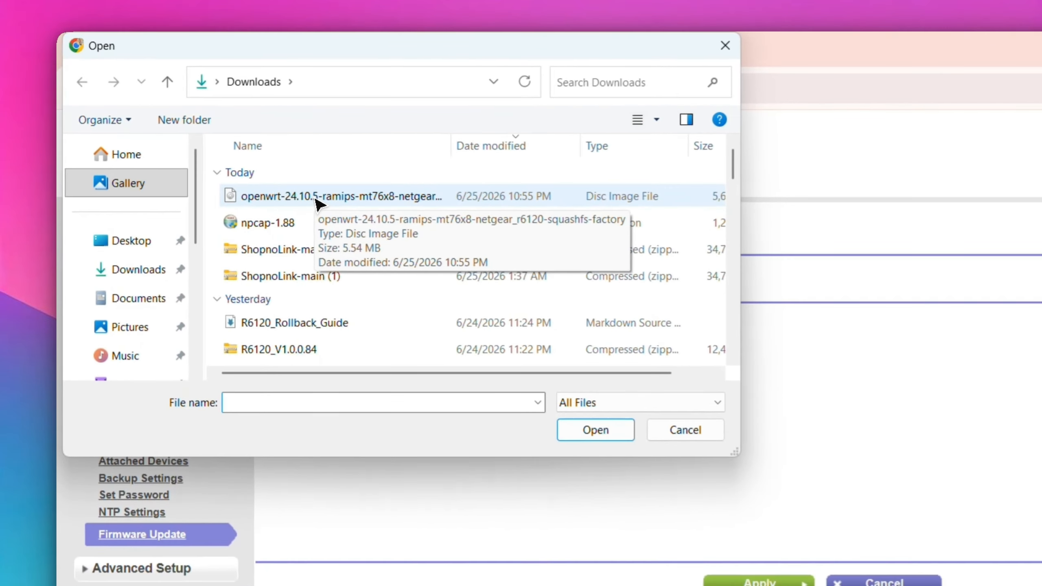
pyautogui.click(232, 144)
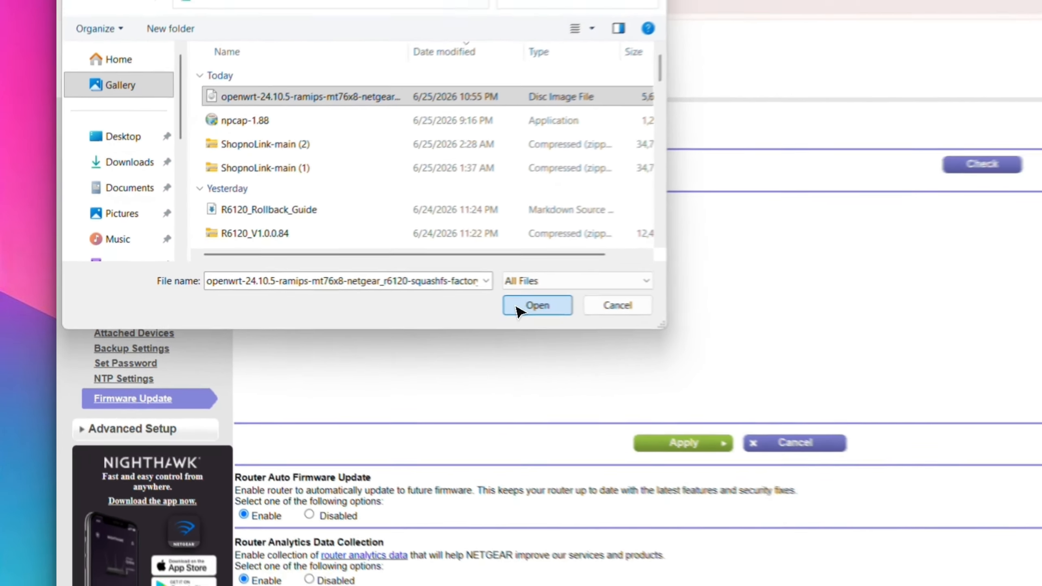
pyautogui.click(582, 433)
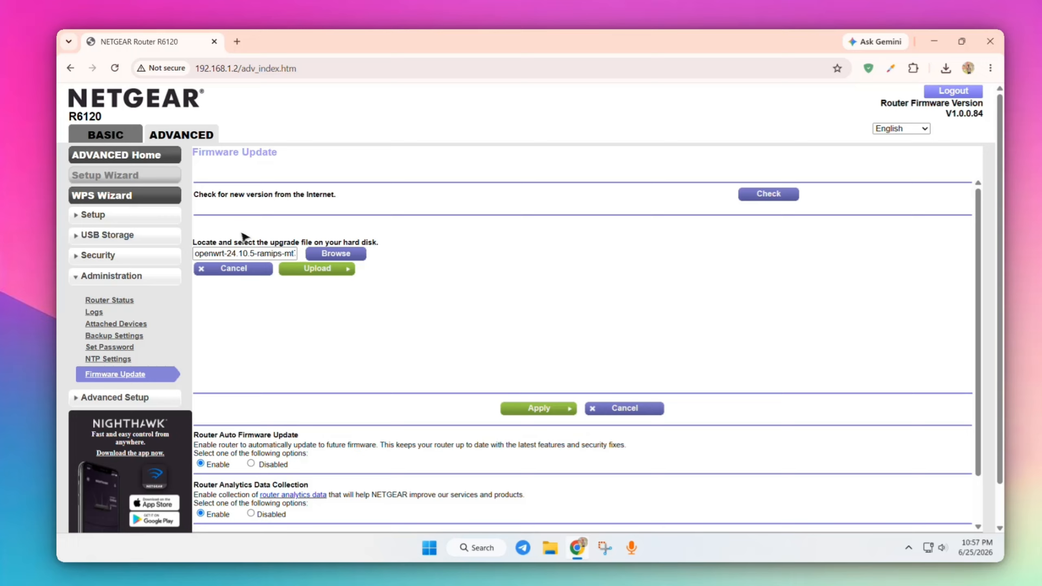
pyautogui.click(246, 253)
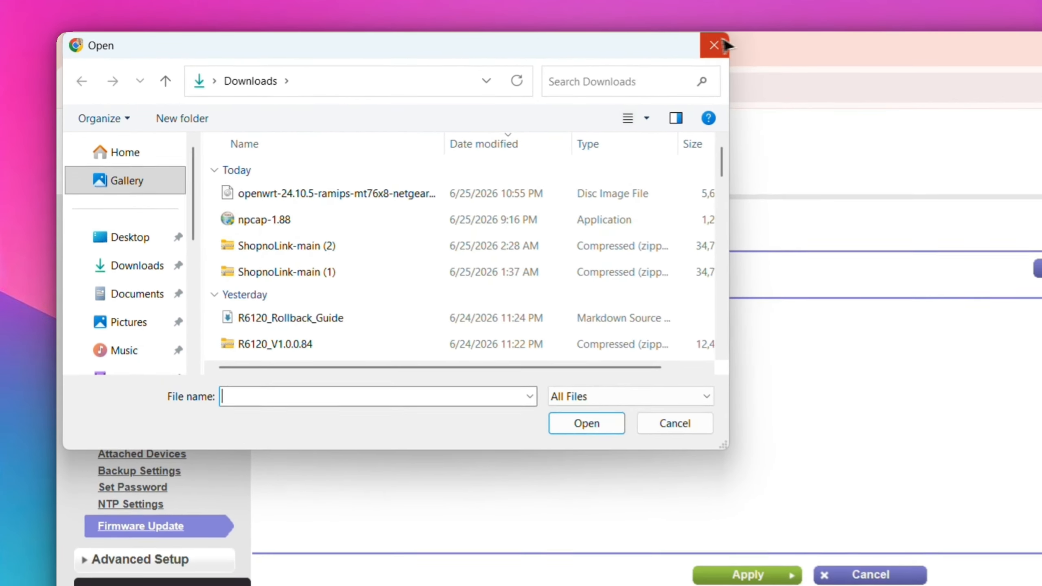
pyautogui.click(507, 41)
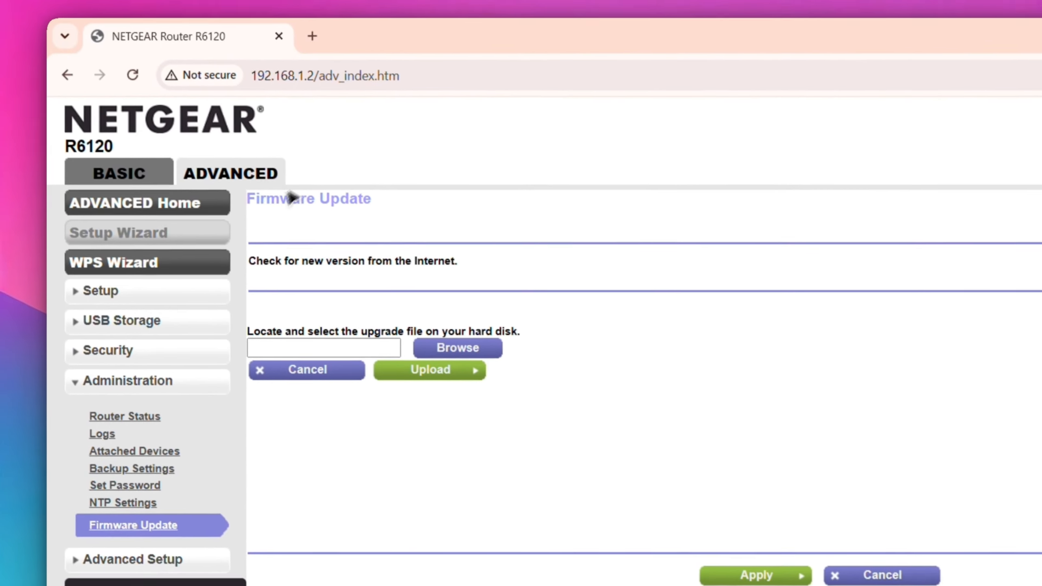
# Step: Upload the openwrt-24.10.5-ramips-mt76x8-netgear_r6120-squashfs-factory image to the router, accept the connection termination, and continue despite the older version
pyautogui.click(457, 348)
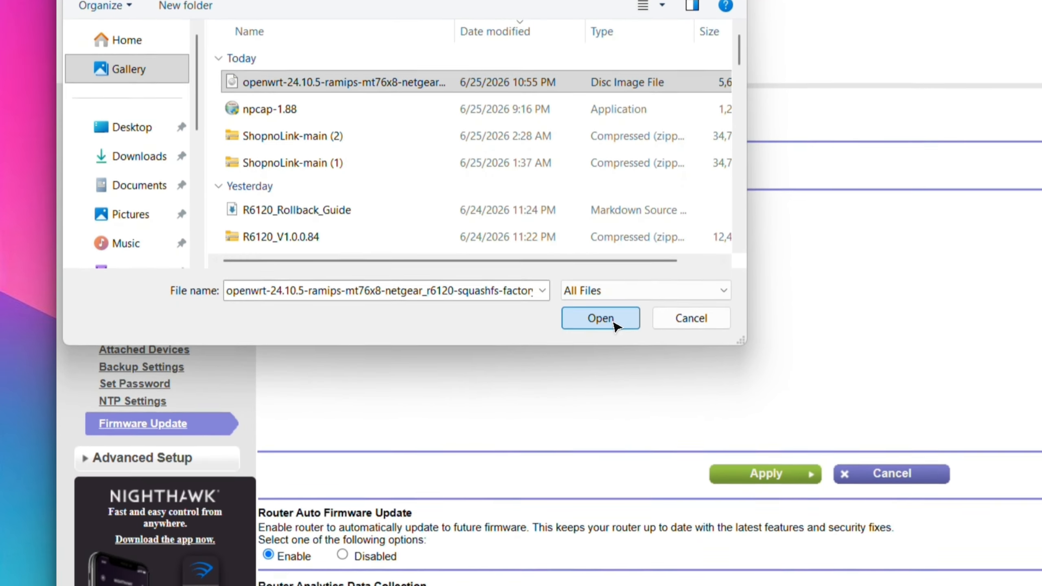
pyautogui.click(591, 422)
pyautogui.click(453, 257)
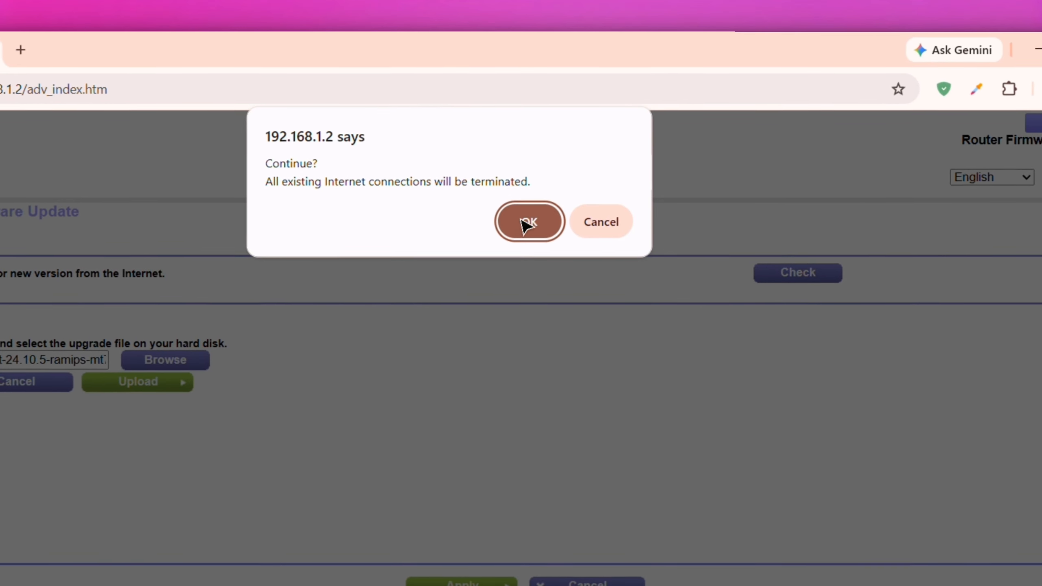
pyautogui.click(570, 161)
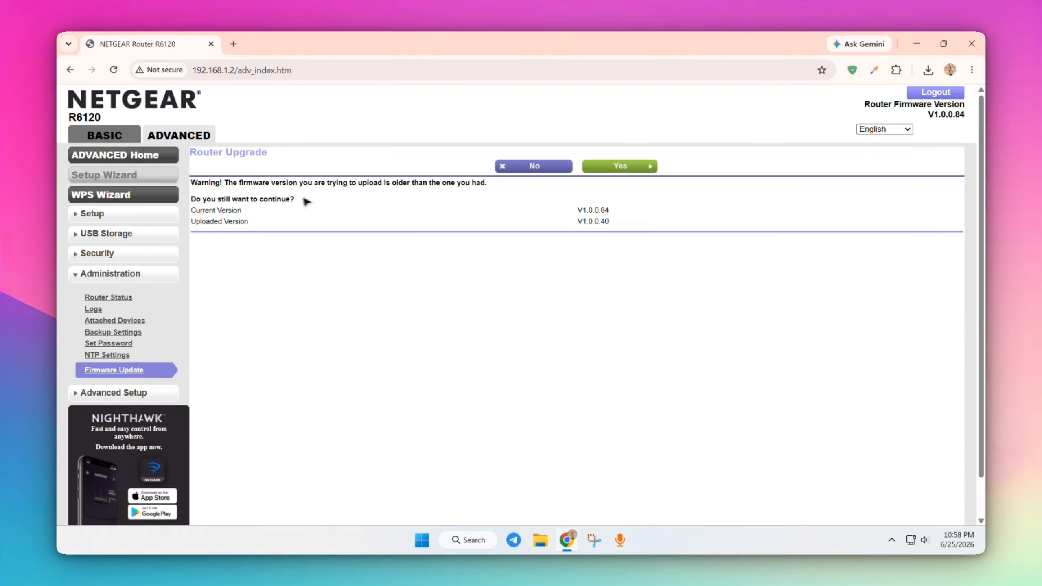
pyautogui.scroll(-1, 410, 230)
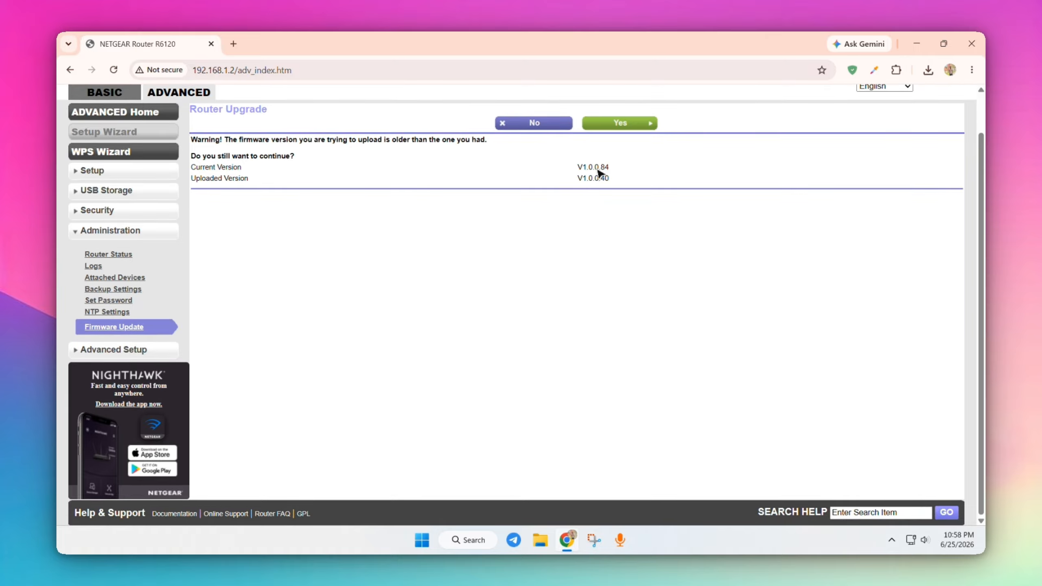
pyautogui.scroll(1, 603, 181)
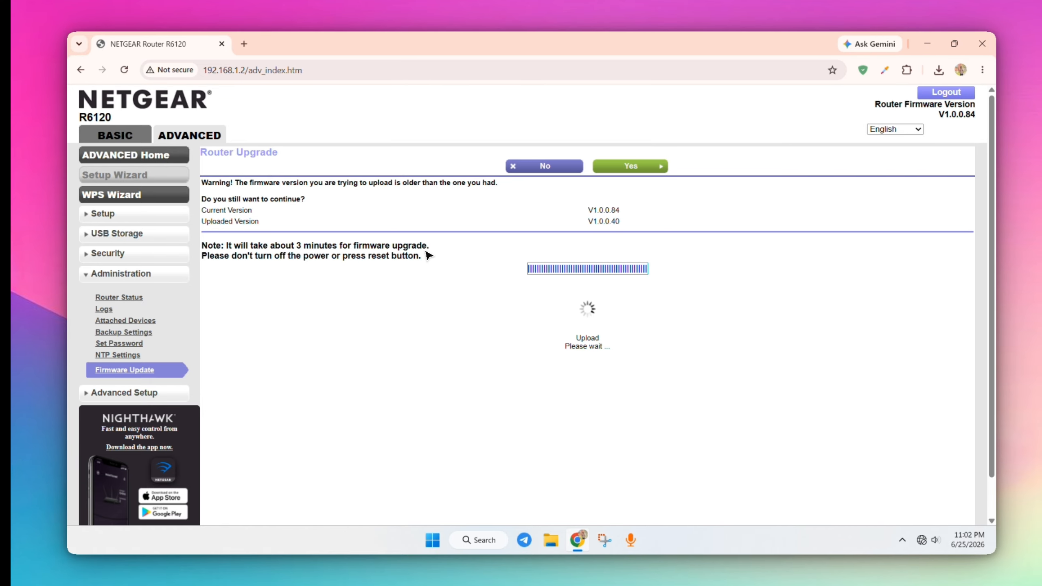
pyautogui.scroll(-2, 549, 243)
pyautogui.scroll(2, 549, 293)
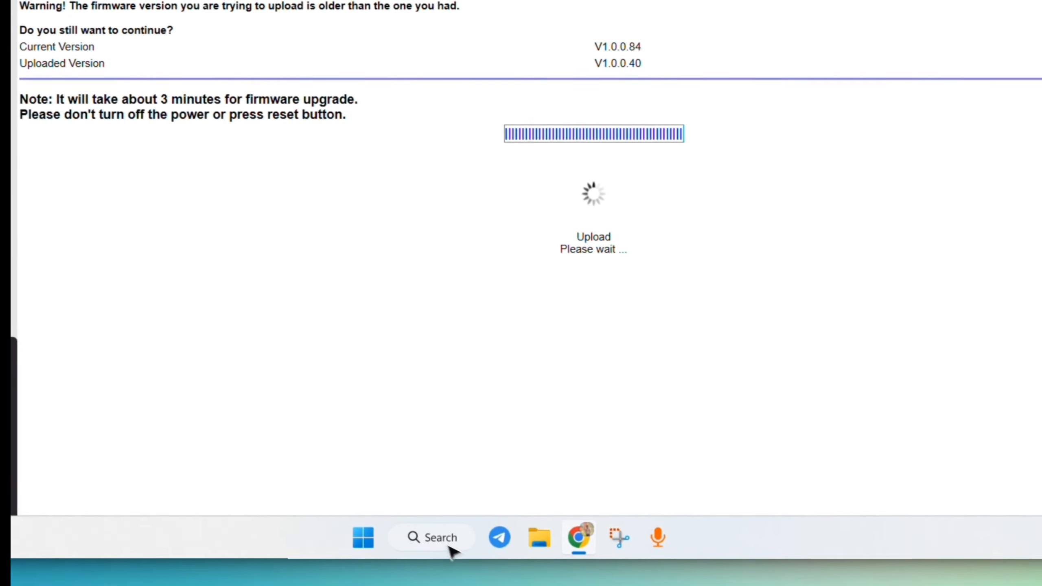
# Step: Open the Windows network connections window and return to the browser showing the router upgrade
pyautogui.click(448, 543)
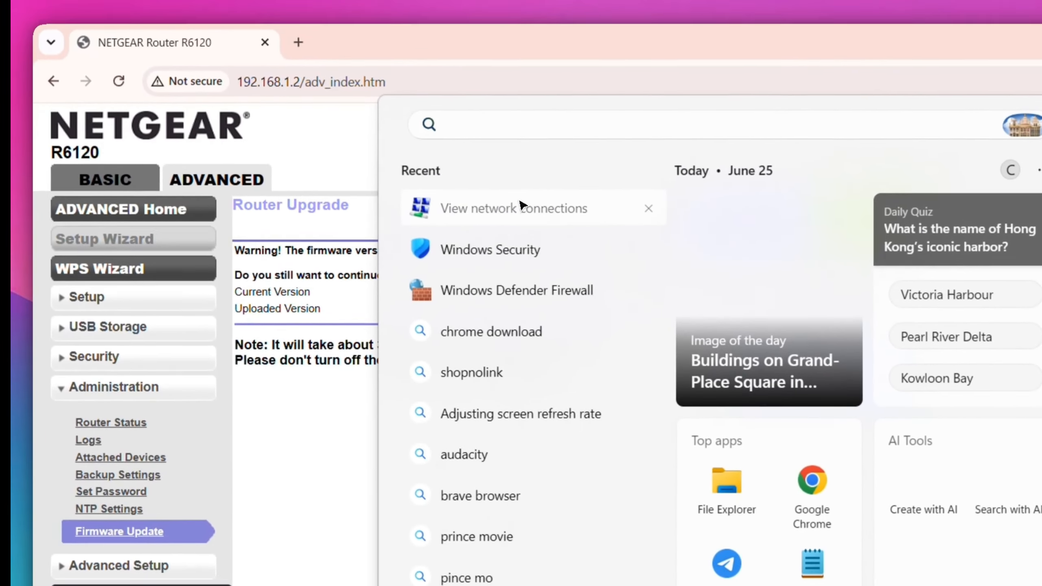
pyautogui.click(520, 206)
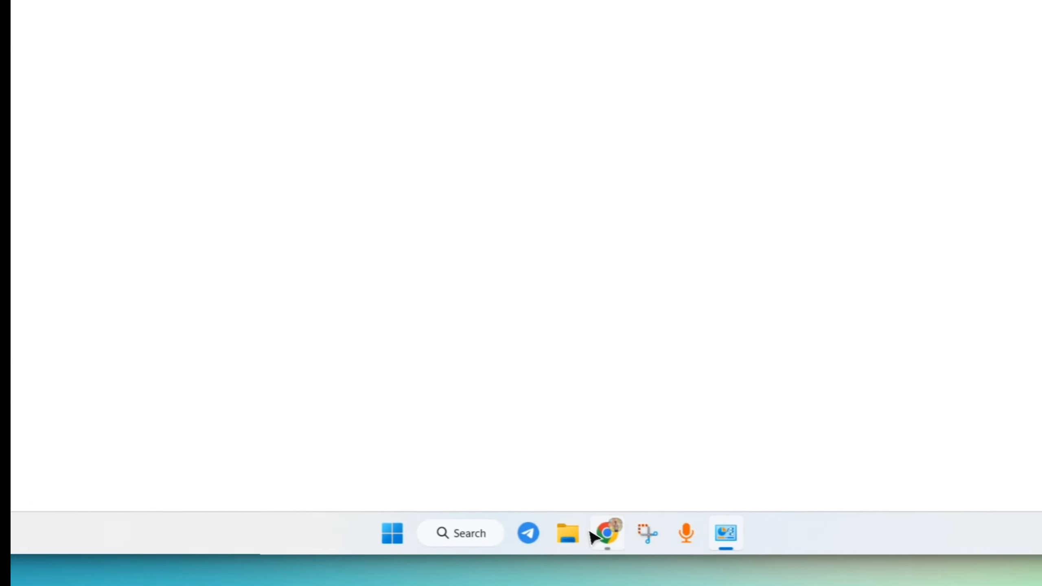
pyautogui.click(592, 533)
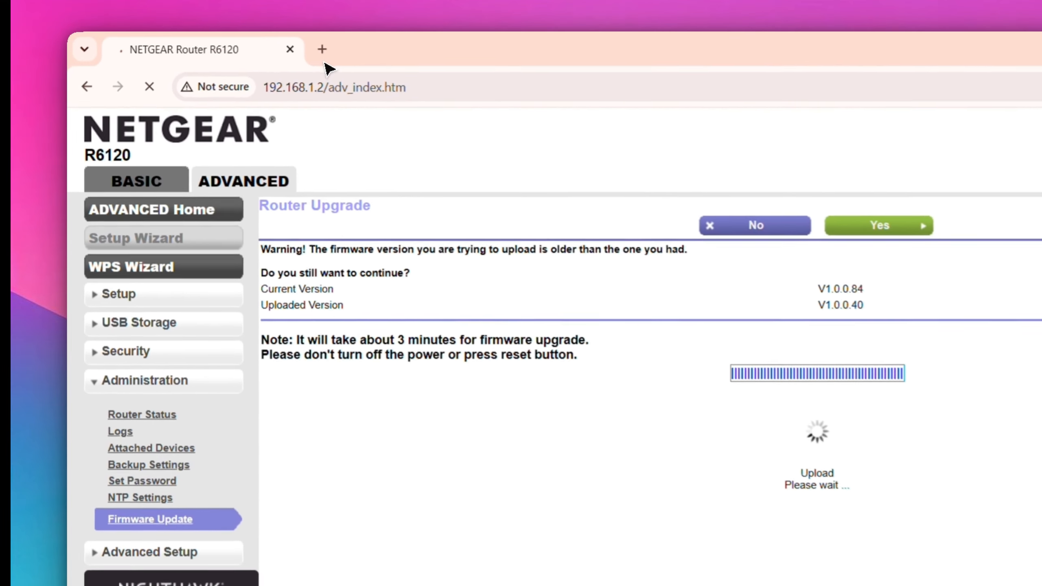
# Step: Open a new browser tab, check the 192.168.1.2 tab once more and close it
pyautogui.click(245, 44)
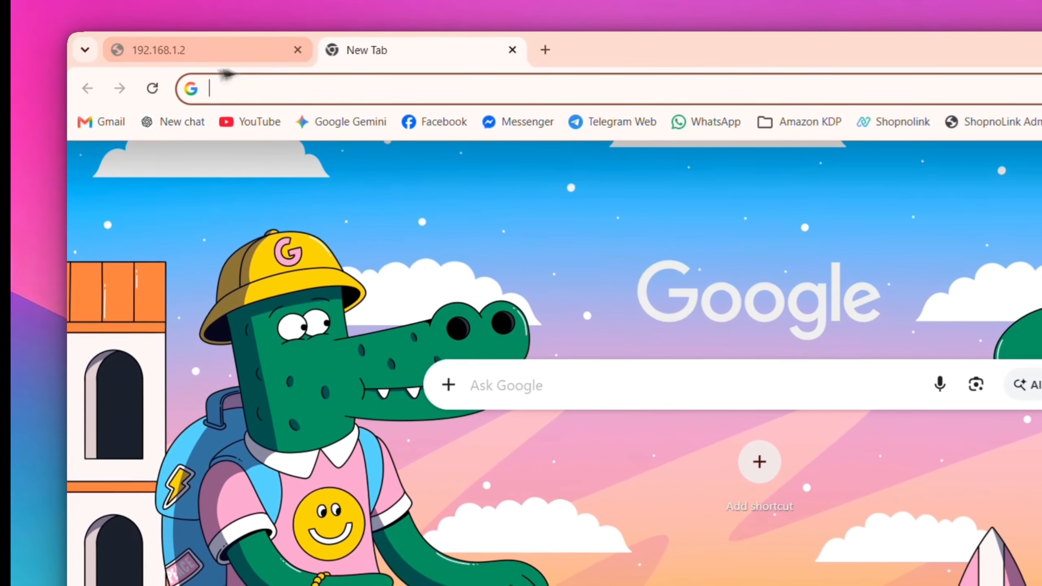
pyautogui.click(163, 50)
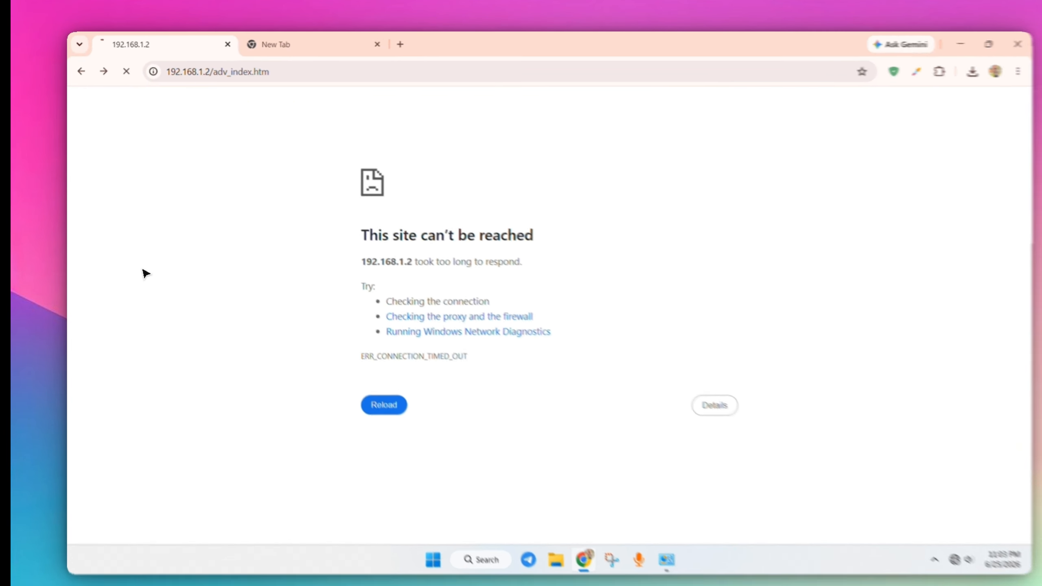
pyautogui.click(287, 43)
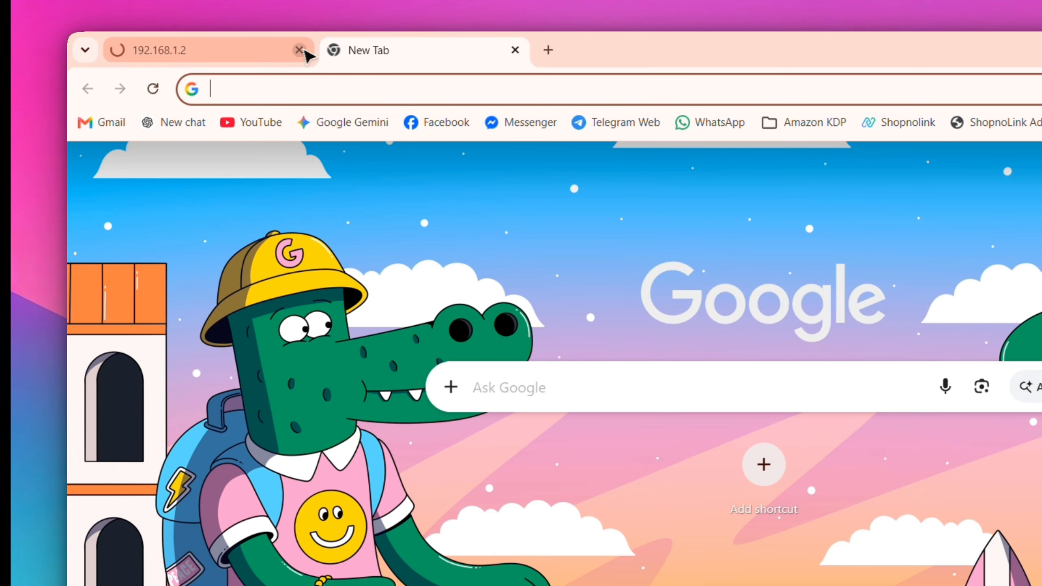
pyautogui.click(299, 51)
# Step: Load the router's OpenWrt page at 192.168.1.1 and log in as root with the password left blank
pyautogui.click(299, 90)
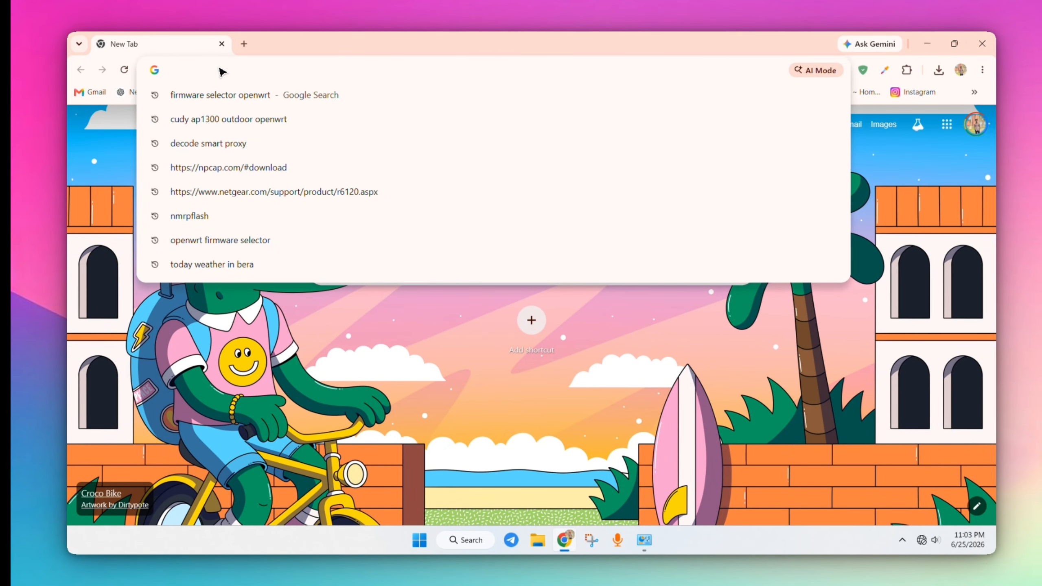
pyautogui.write('192.168')
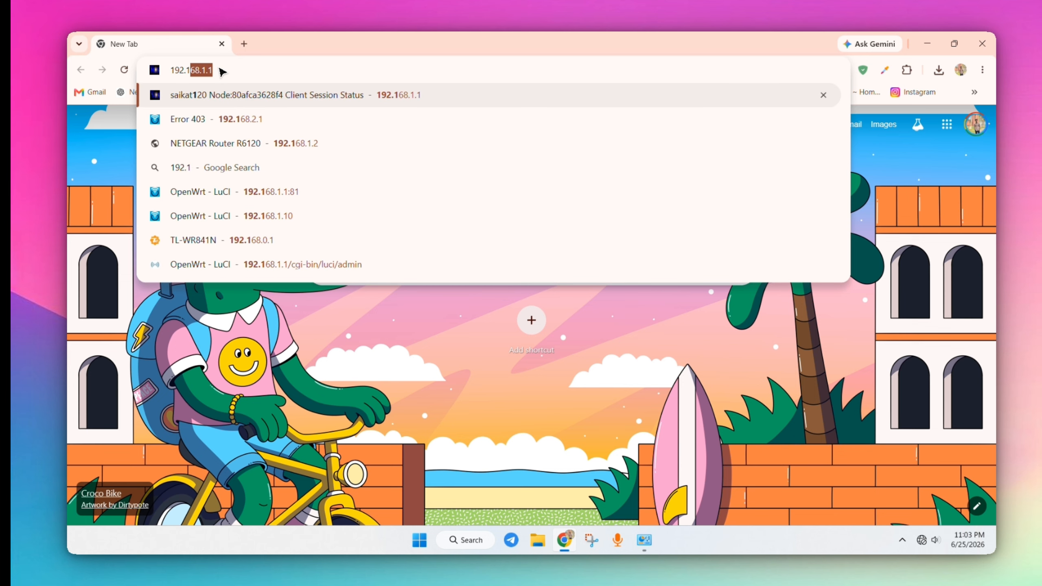
pyautogui.write('.1.1')
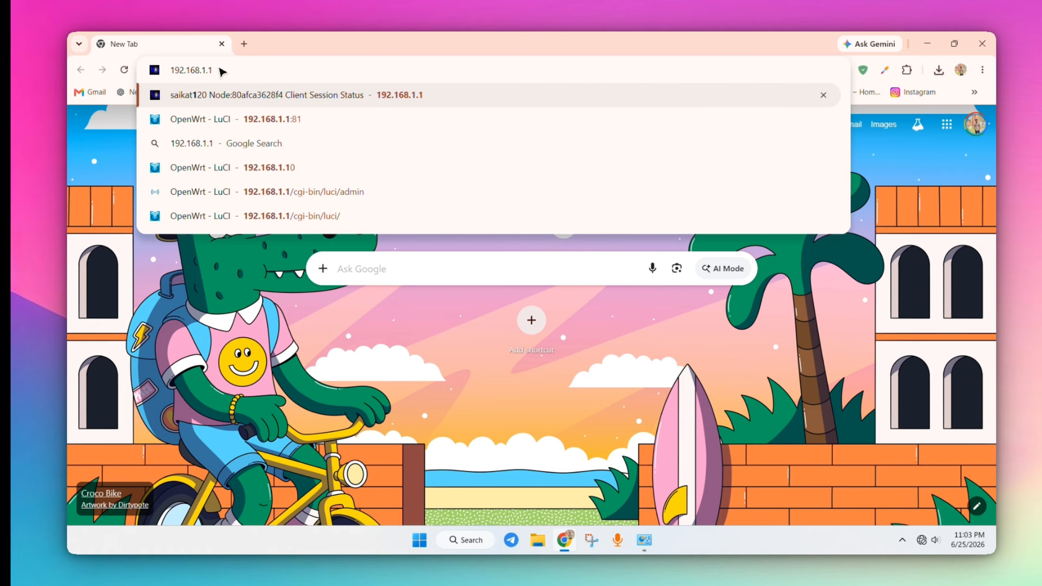
pyautogui.press('Return')
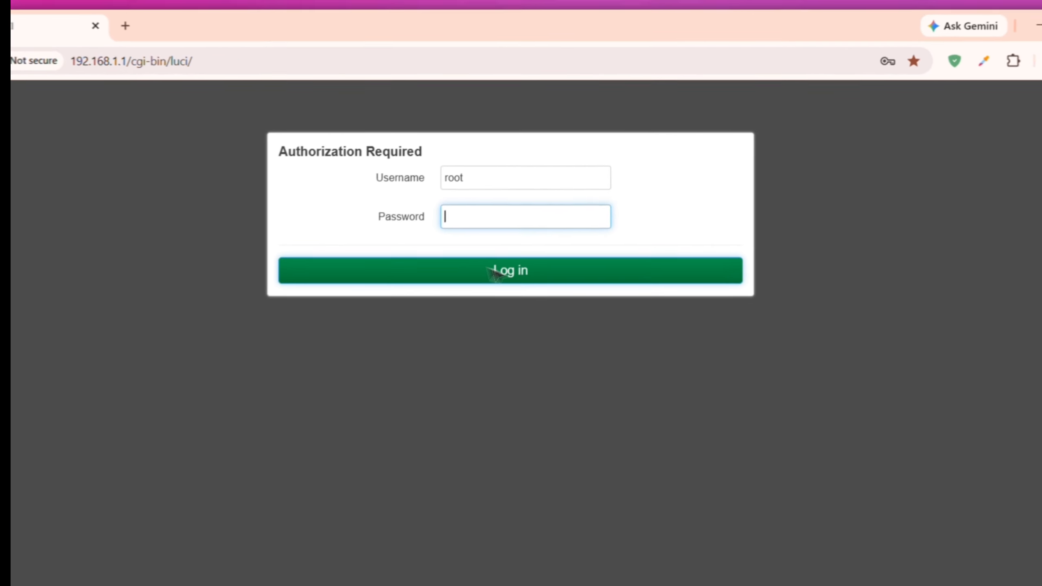
pyautogui.click(535, 292)
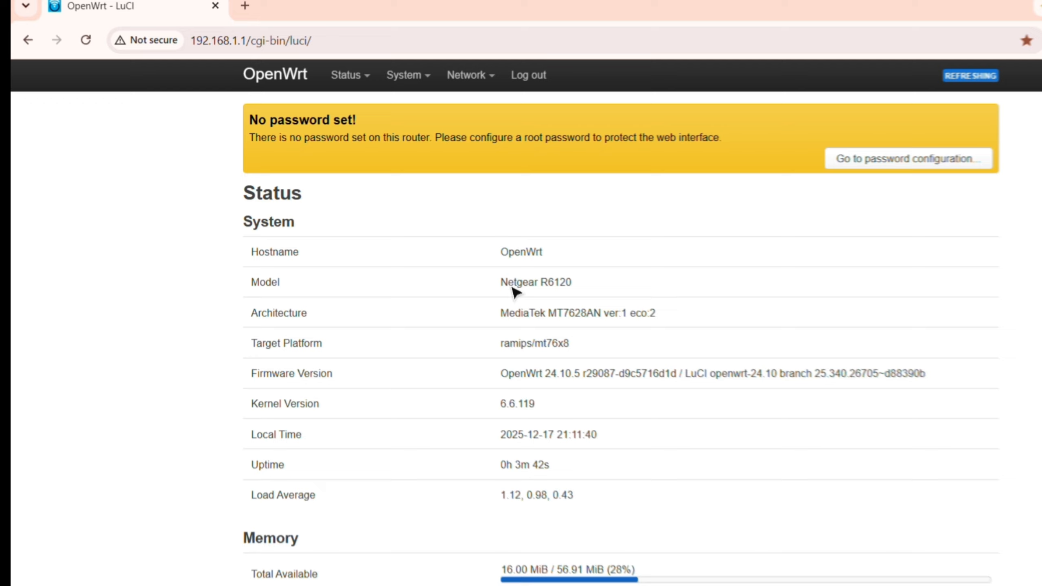
# Step: Examine the status overview for the router's model, architecture, memory, storage, active connections and DHCP leases
pyautogui.moveTo(501, 283); pyautogui.dragTo(517, 302)
pyautogui.click(583, 304)
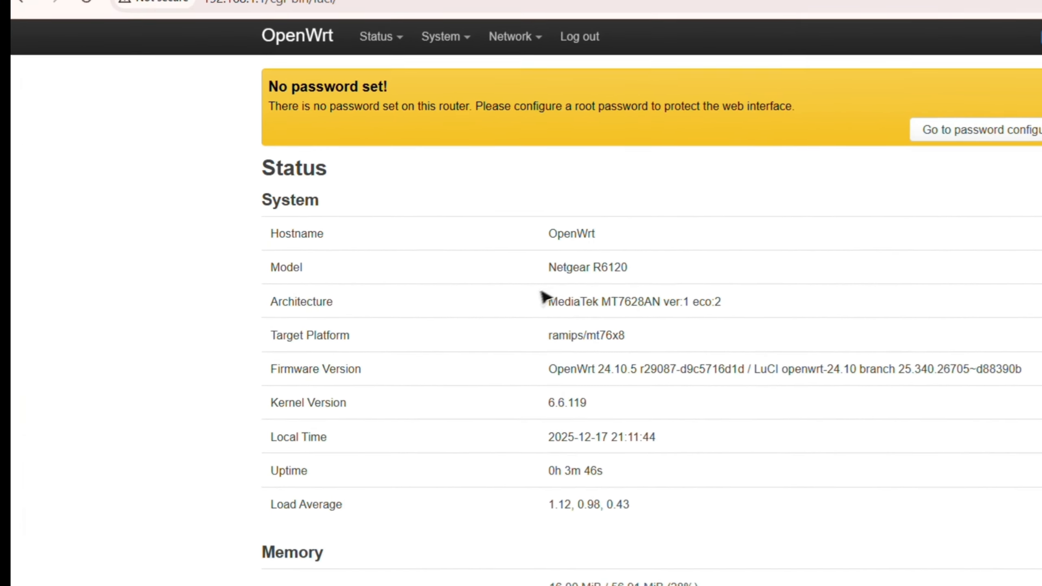
pyautogui.moveTo(435, 276); pyautogui.dragTo(552, 276)
pyautogui.click(707, 304)
pyautogui.scroll(-5, 697, 304)
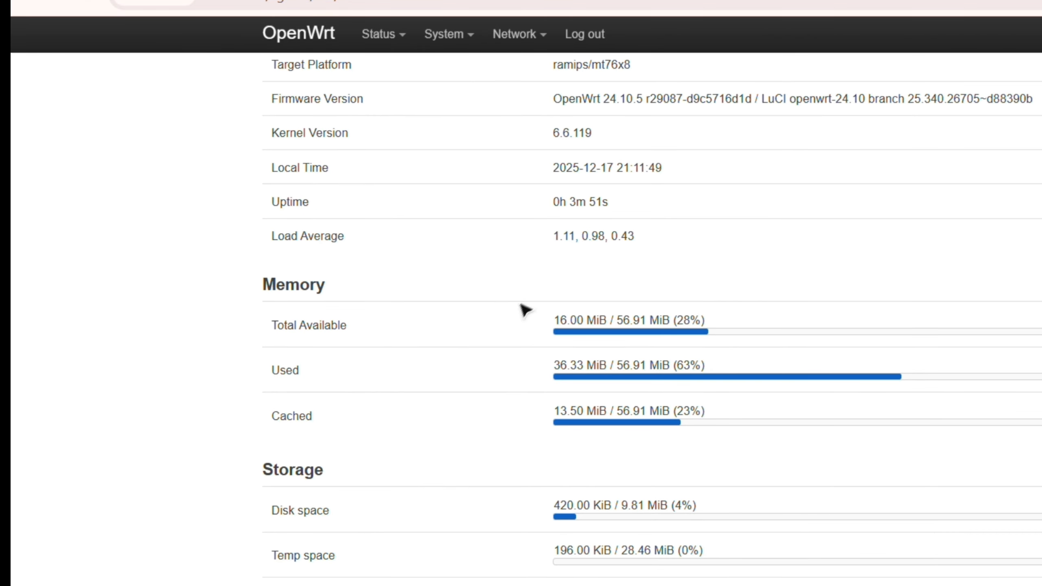
pyautogui.scroll(-3, 693, 402)
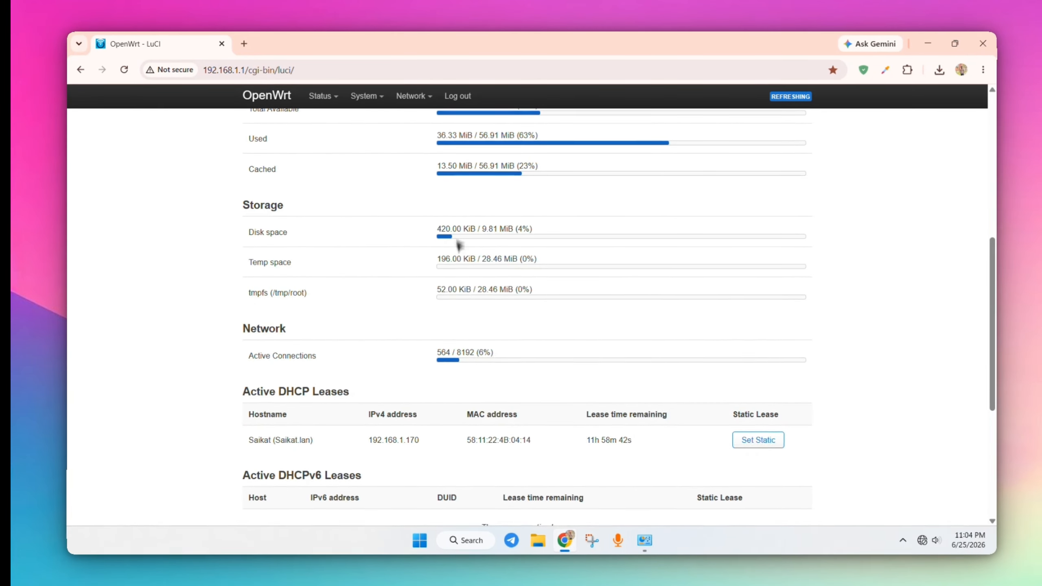
pyautogui.scroll(2, 673, 321)
pyautogui.scroll(-6, 483, 375)
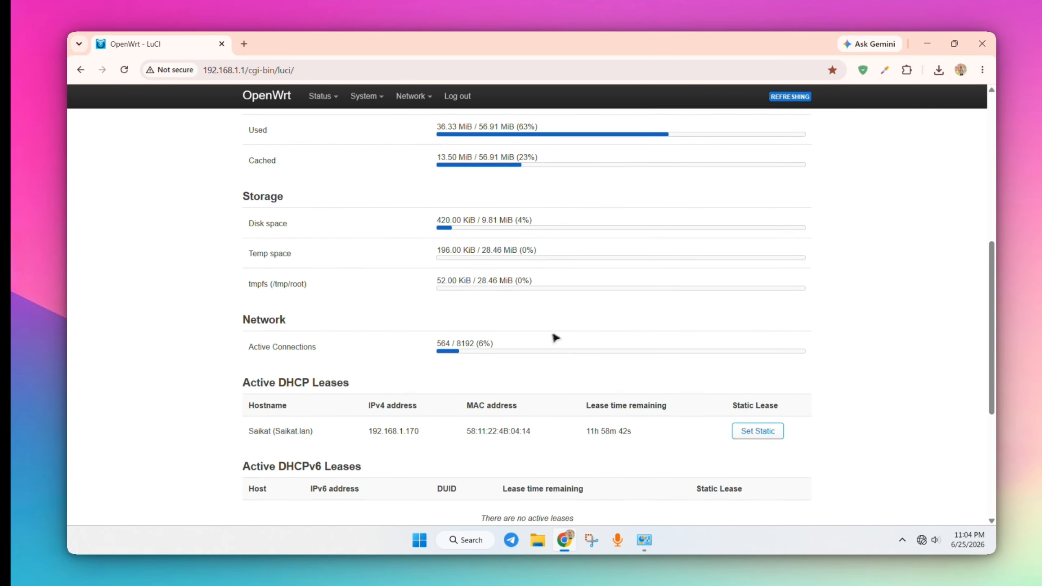
pyautogui.scroll(12, 557, 338)
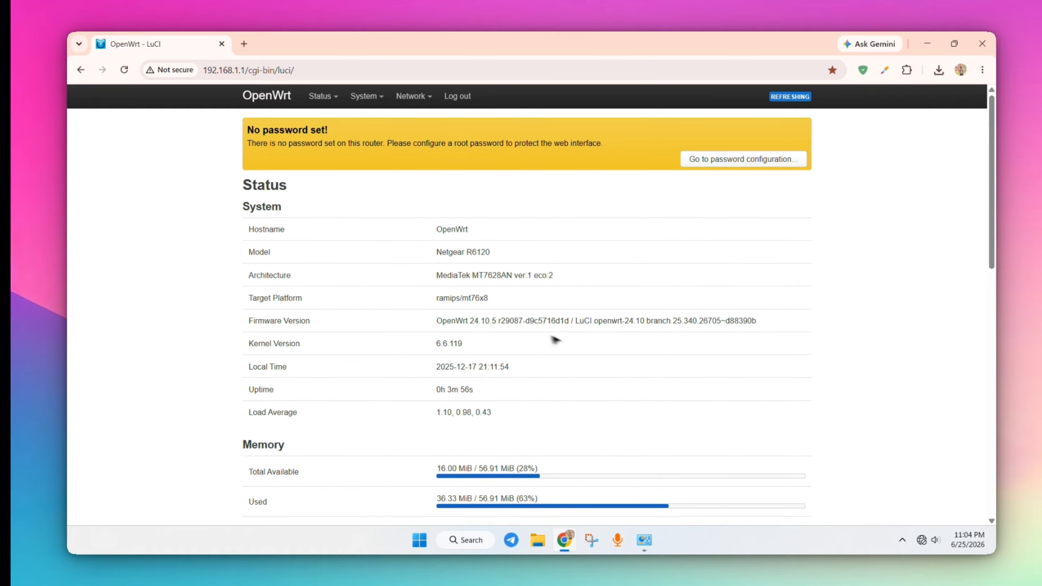
# Step: Open the network interfaces page, view the wan interface's settings and dismiss them without saving
pyautogui.moveTo(412, 97)
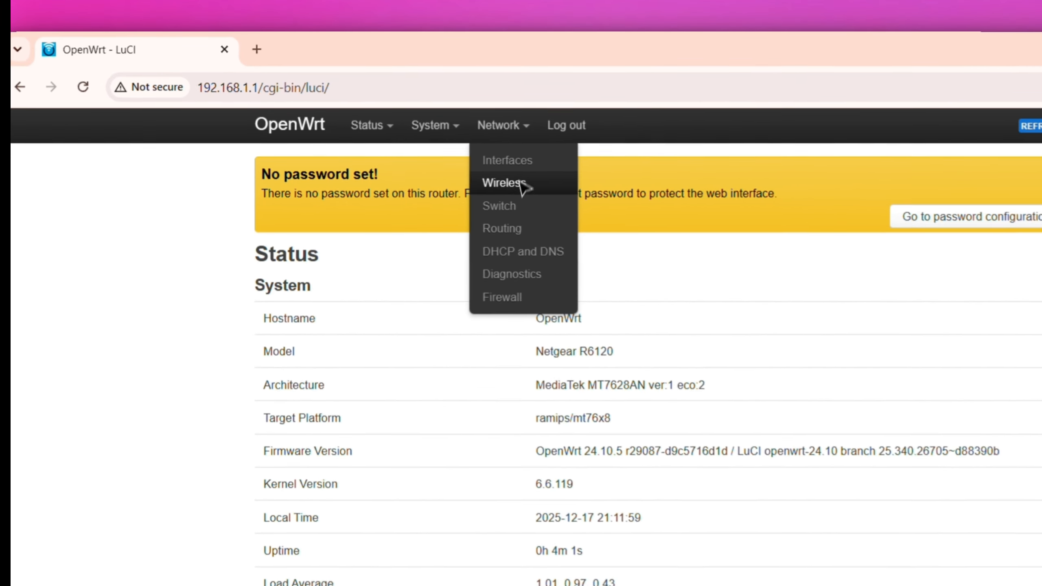
pyautogui.click(421, 121)
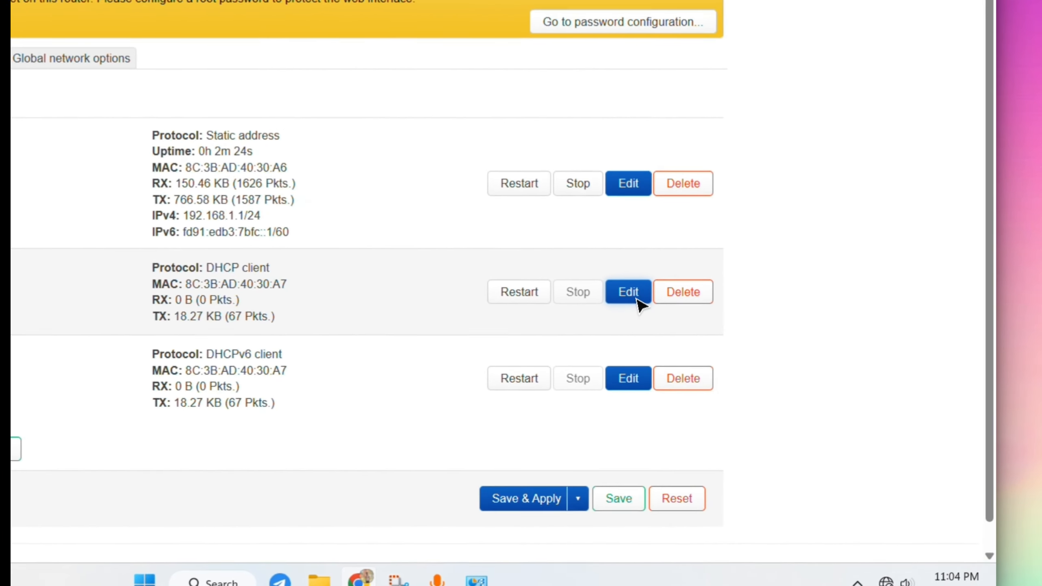
pyautogui.click(637, 298)
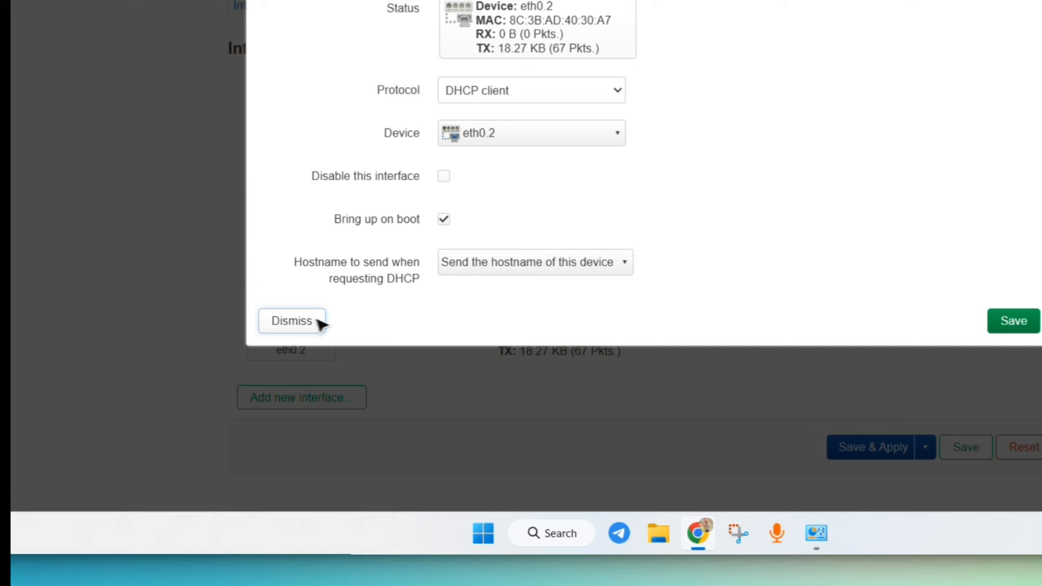
pyautogui.click(292, 397)
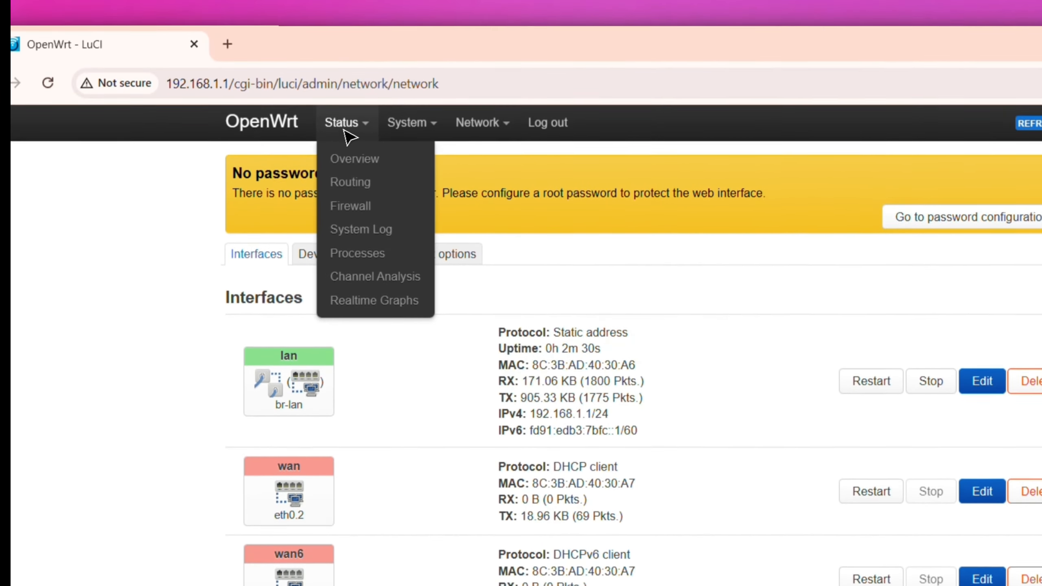
# Step: Return to the status overview, and reopen the network interfaces page to examine the wan interface's protocol and traffic details
pyautogui.click(348, 134)
pyautogui.click(355, 164)
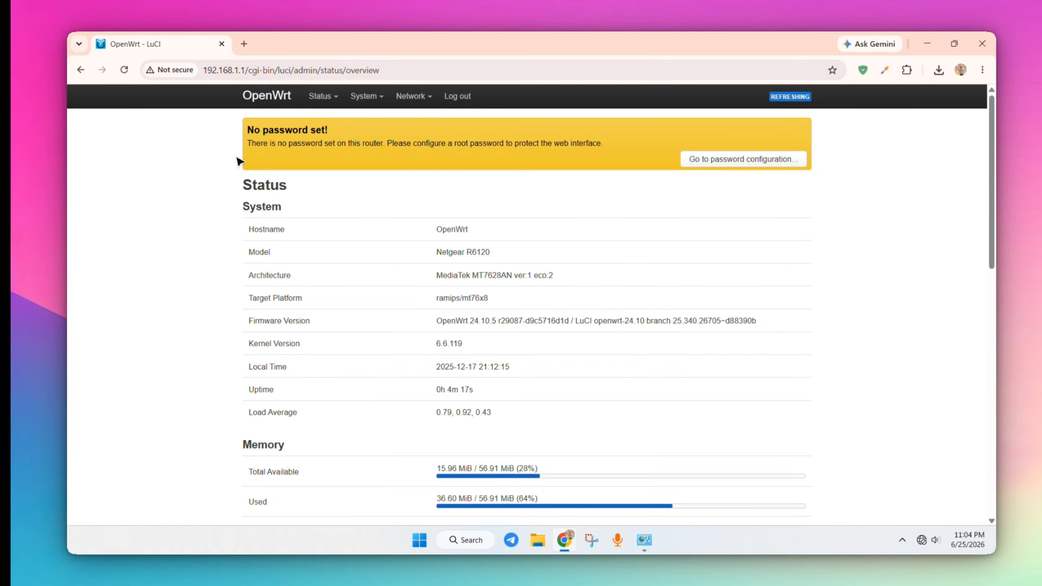
pyautogui.moveTo(418, 97)
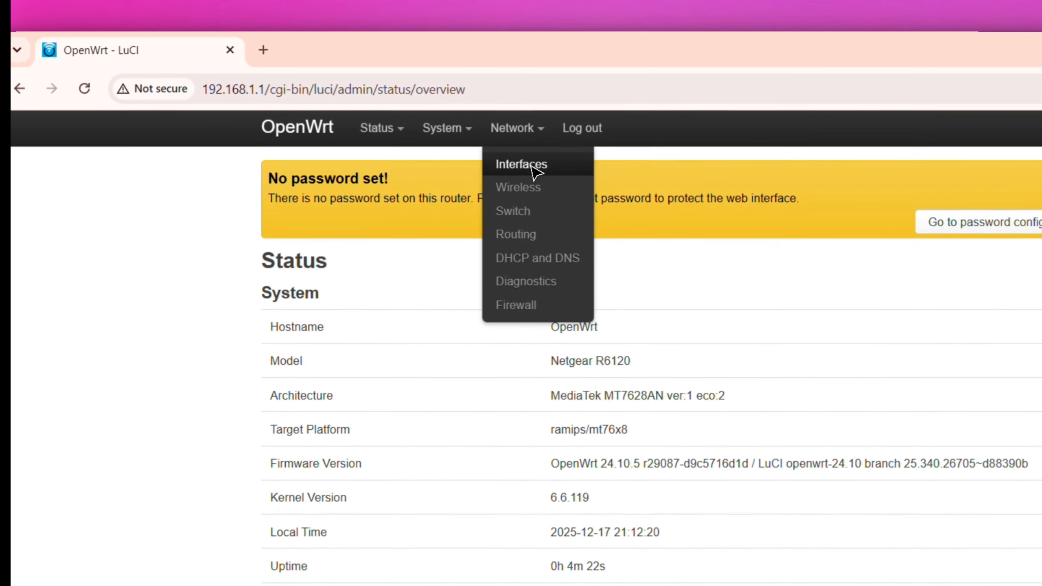
pyautogui.click(414, 136)
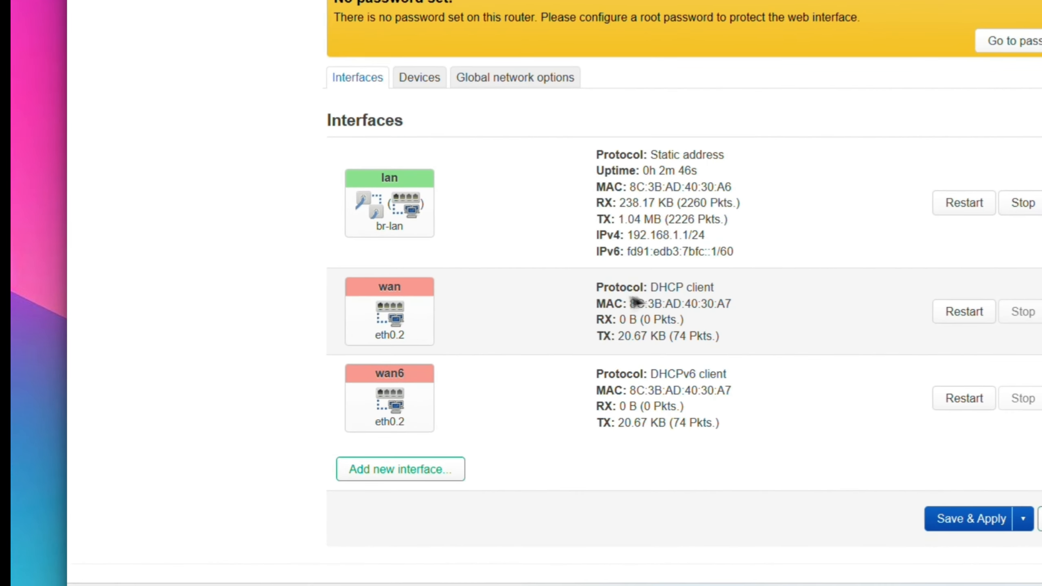
pyautogui.moveTo(467, 326); pyautogui.dragTo(561, 344)
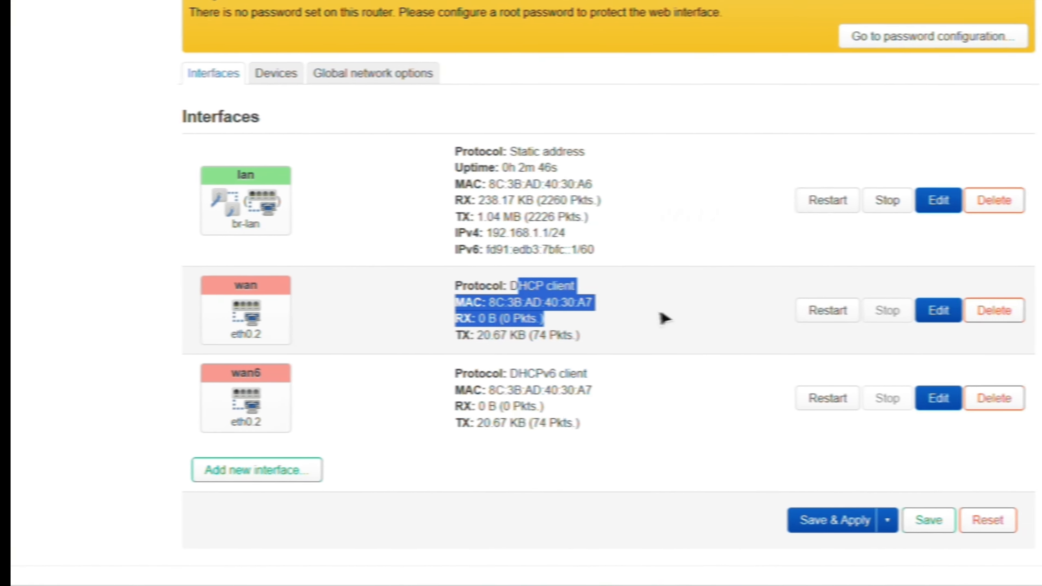
# Step: Open the wan interface's settings and switch its protocol to PPPoE
pyautogui.click(686, 318)
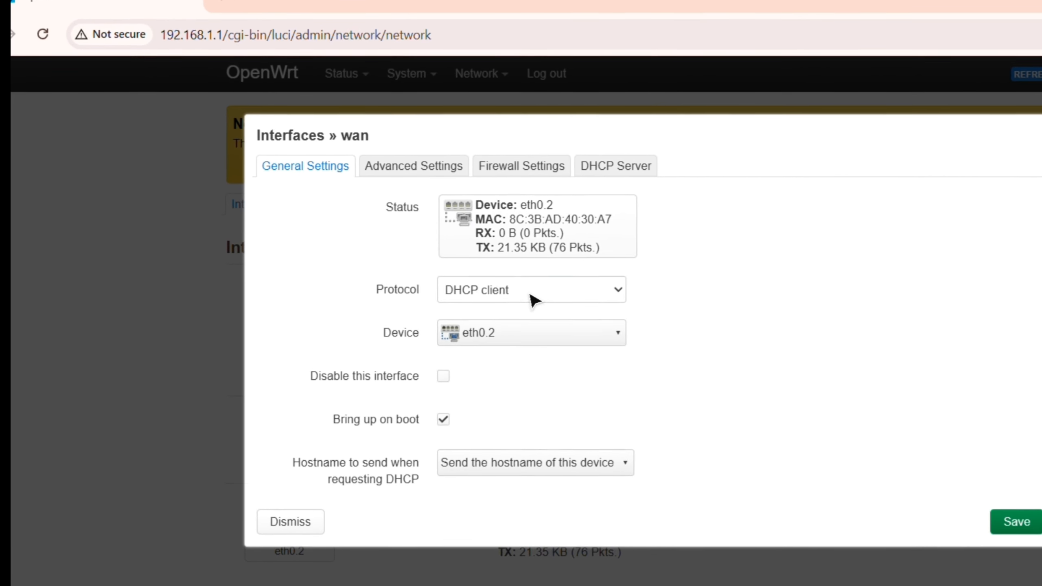
pyautogui.click(420, 242)
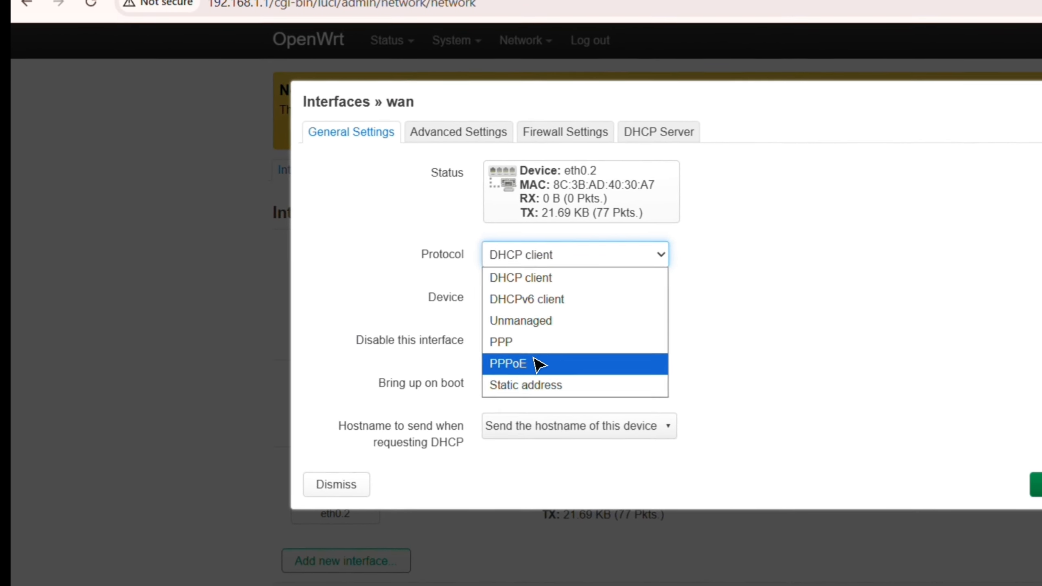
pyautogui.click(418, 319)
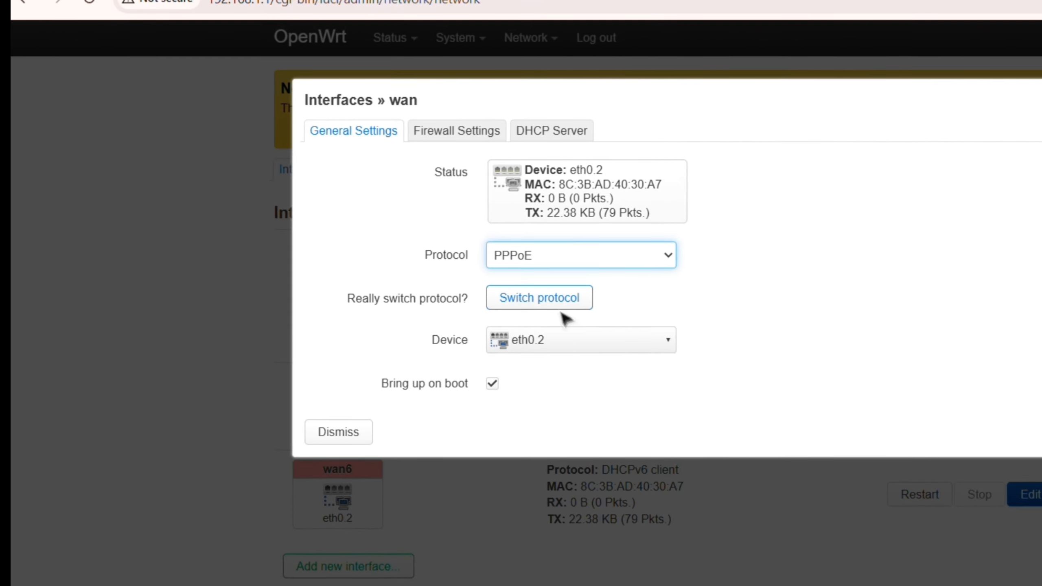
pyautogui.click(534, 298)
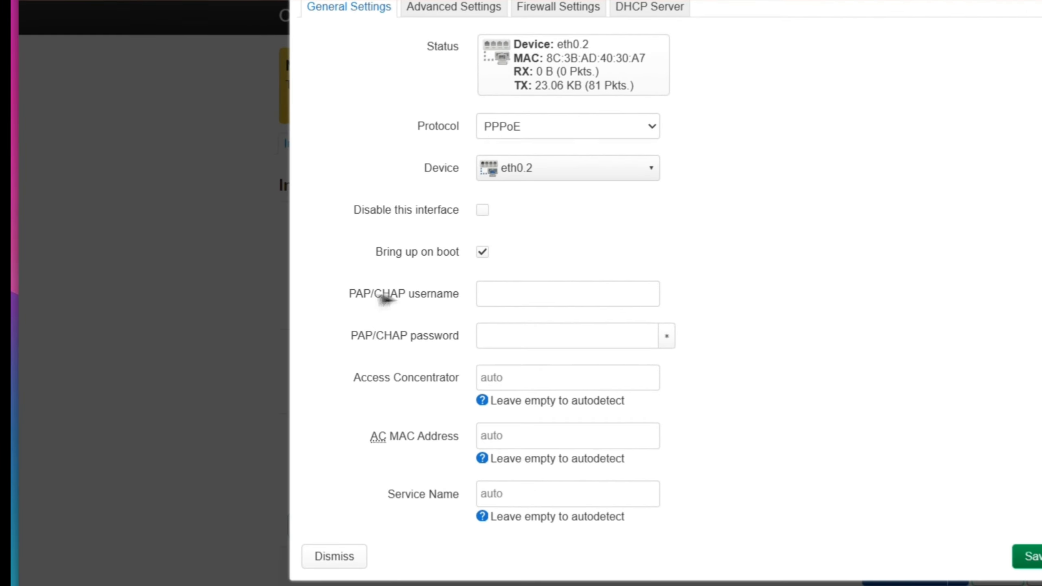
# Step: Fill in the wan interface's PAP/CHAP username and password with the saved login and save the interface settings
pyautogui.click(412, 289)
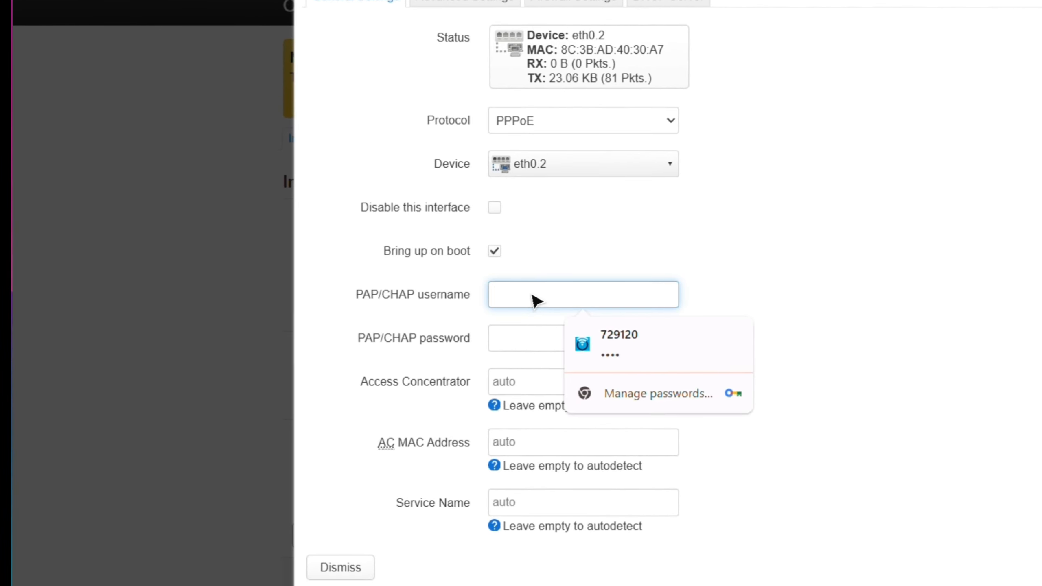
pyautogui.click(527, 341)
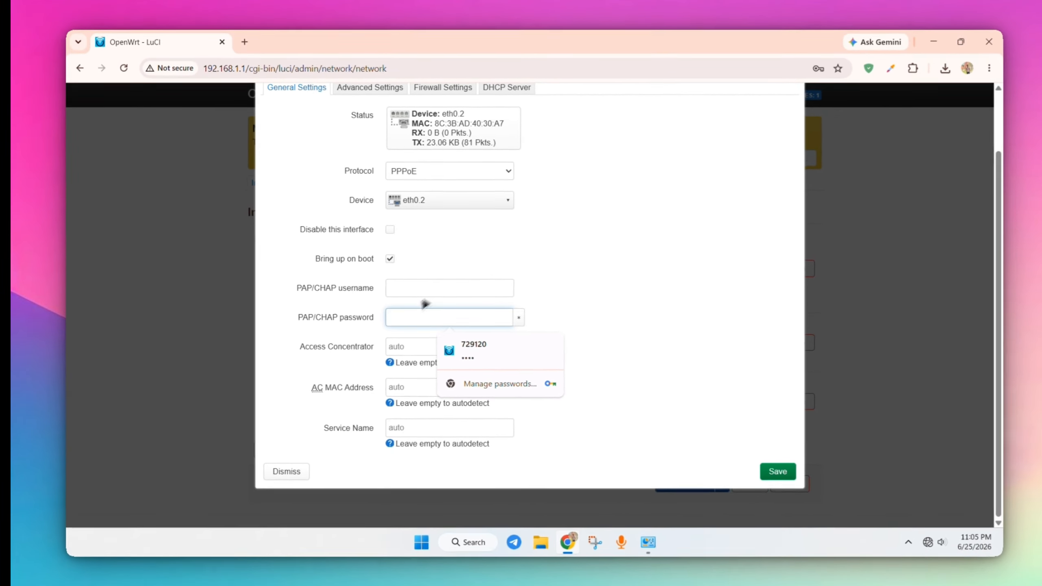
pyautogui.click(592, 391)
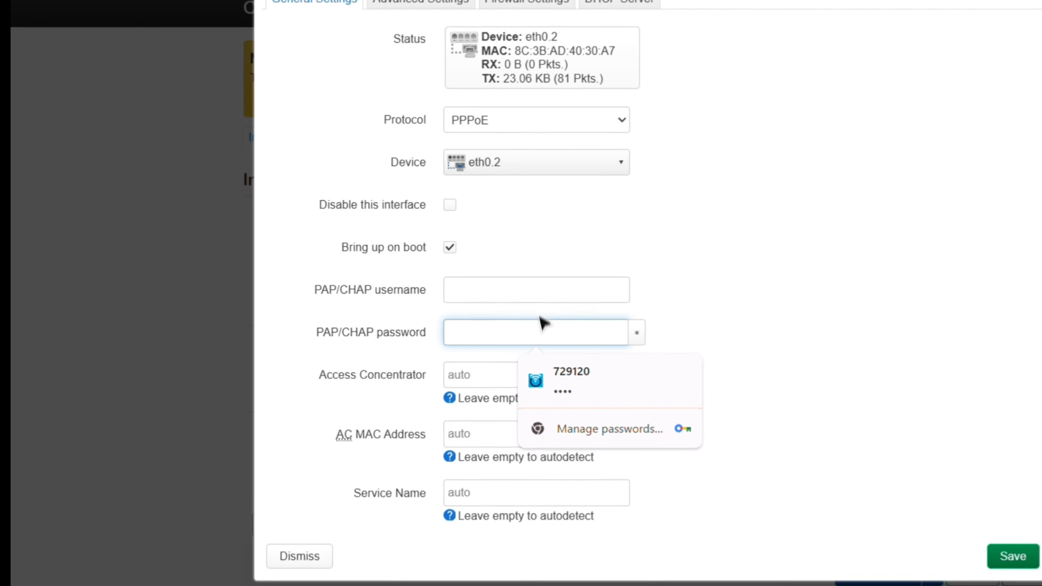
pyautogui.click(444, 292)
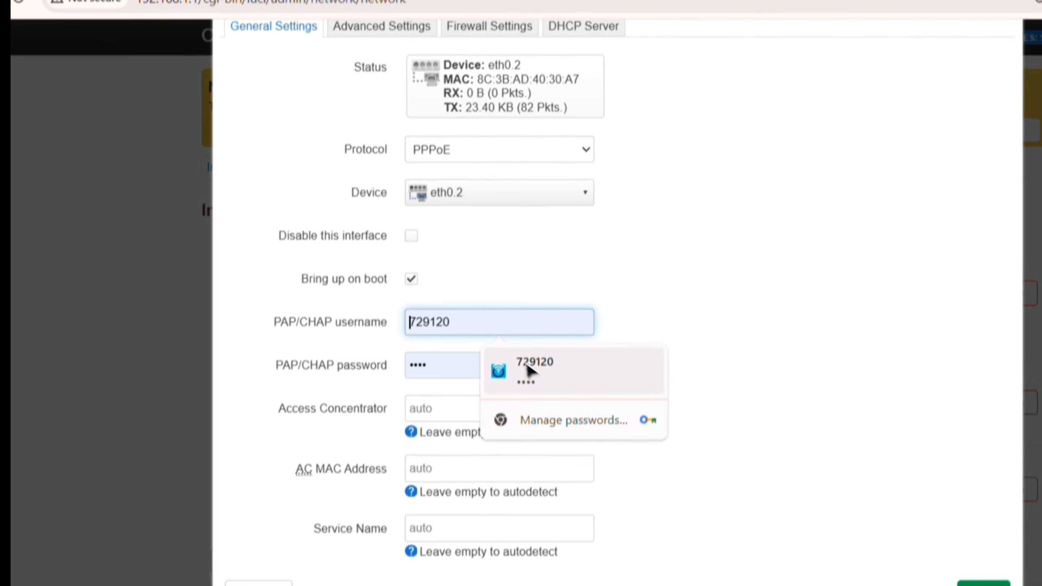
pyautogui.click(469, 322)
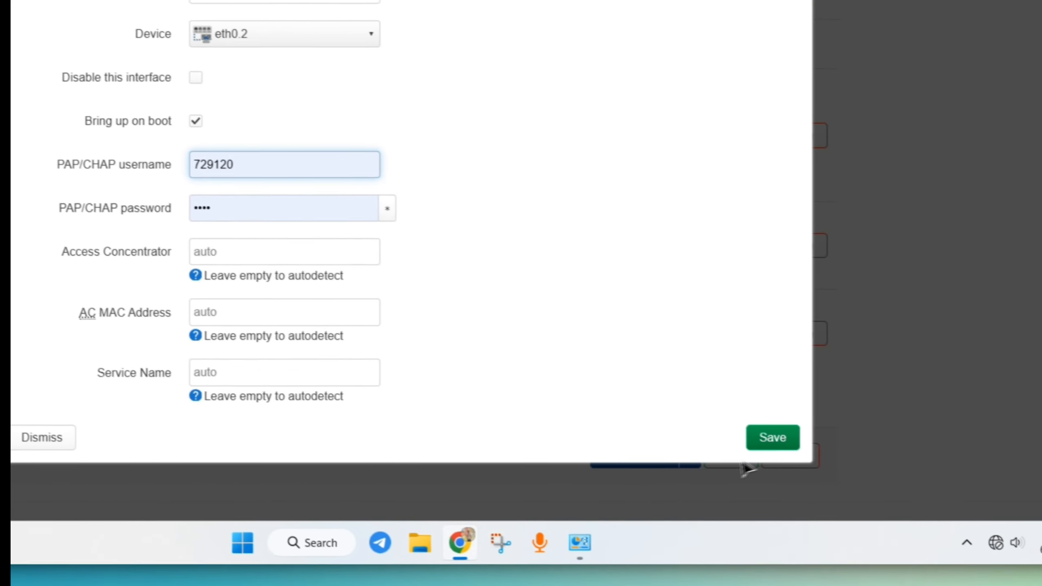
pyautogui.click(770, 437)
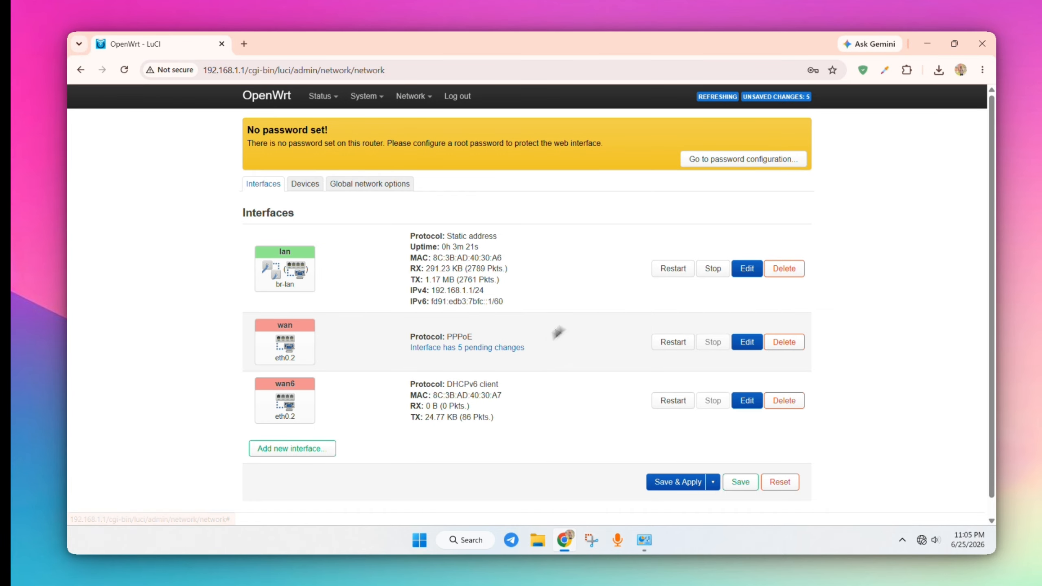
# Step: Open the wireless overview and enable the OpenWrt network on the MediaTek MT7628 802.11b/g/n radio
pyautogui.moveTo(413, 97)
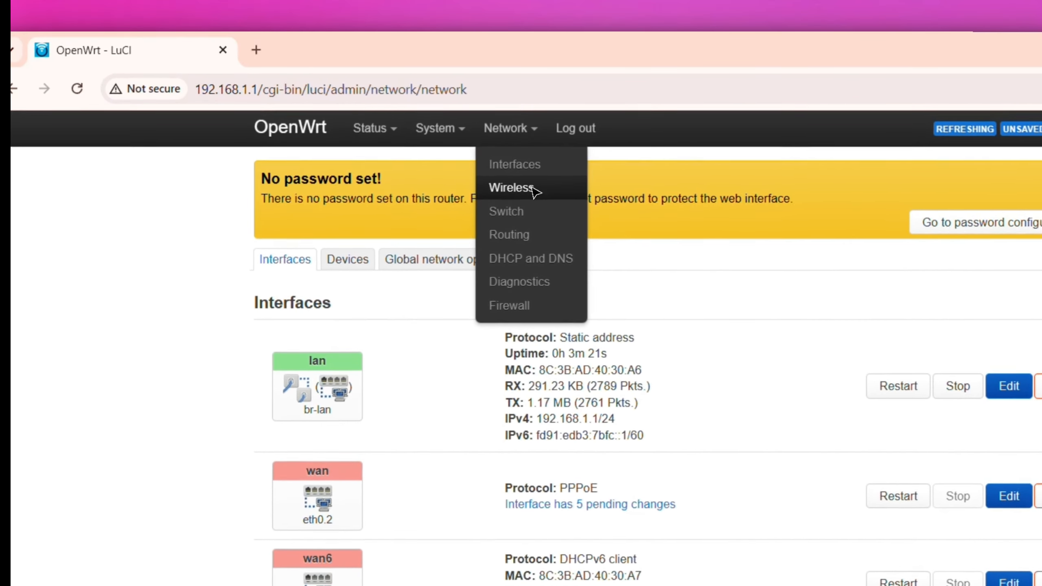
pyautogui.click(531, 182)
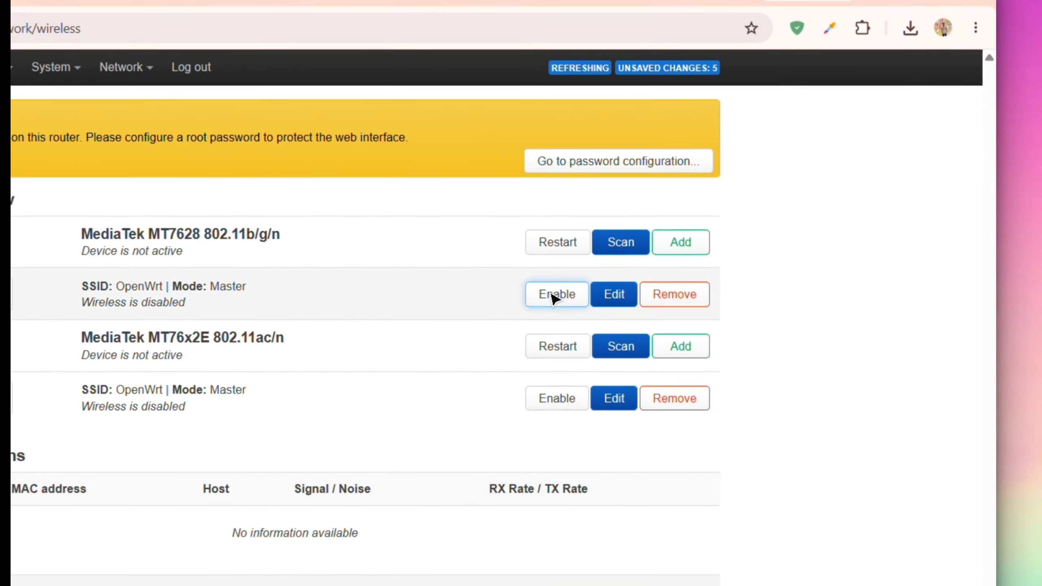
pyautogui.click(702, 248)
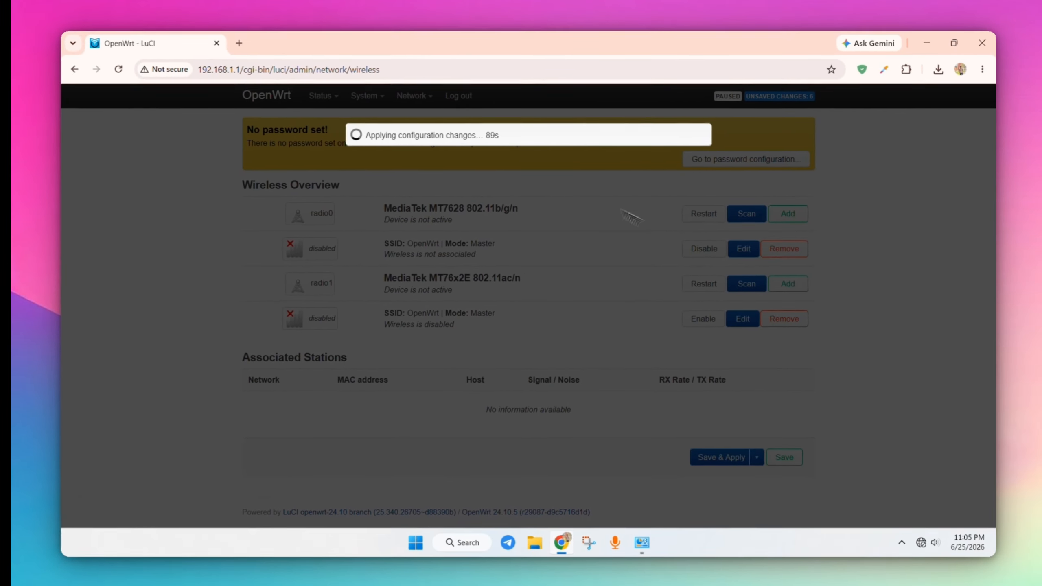